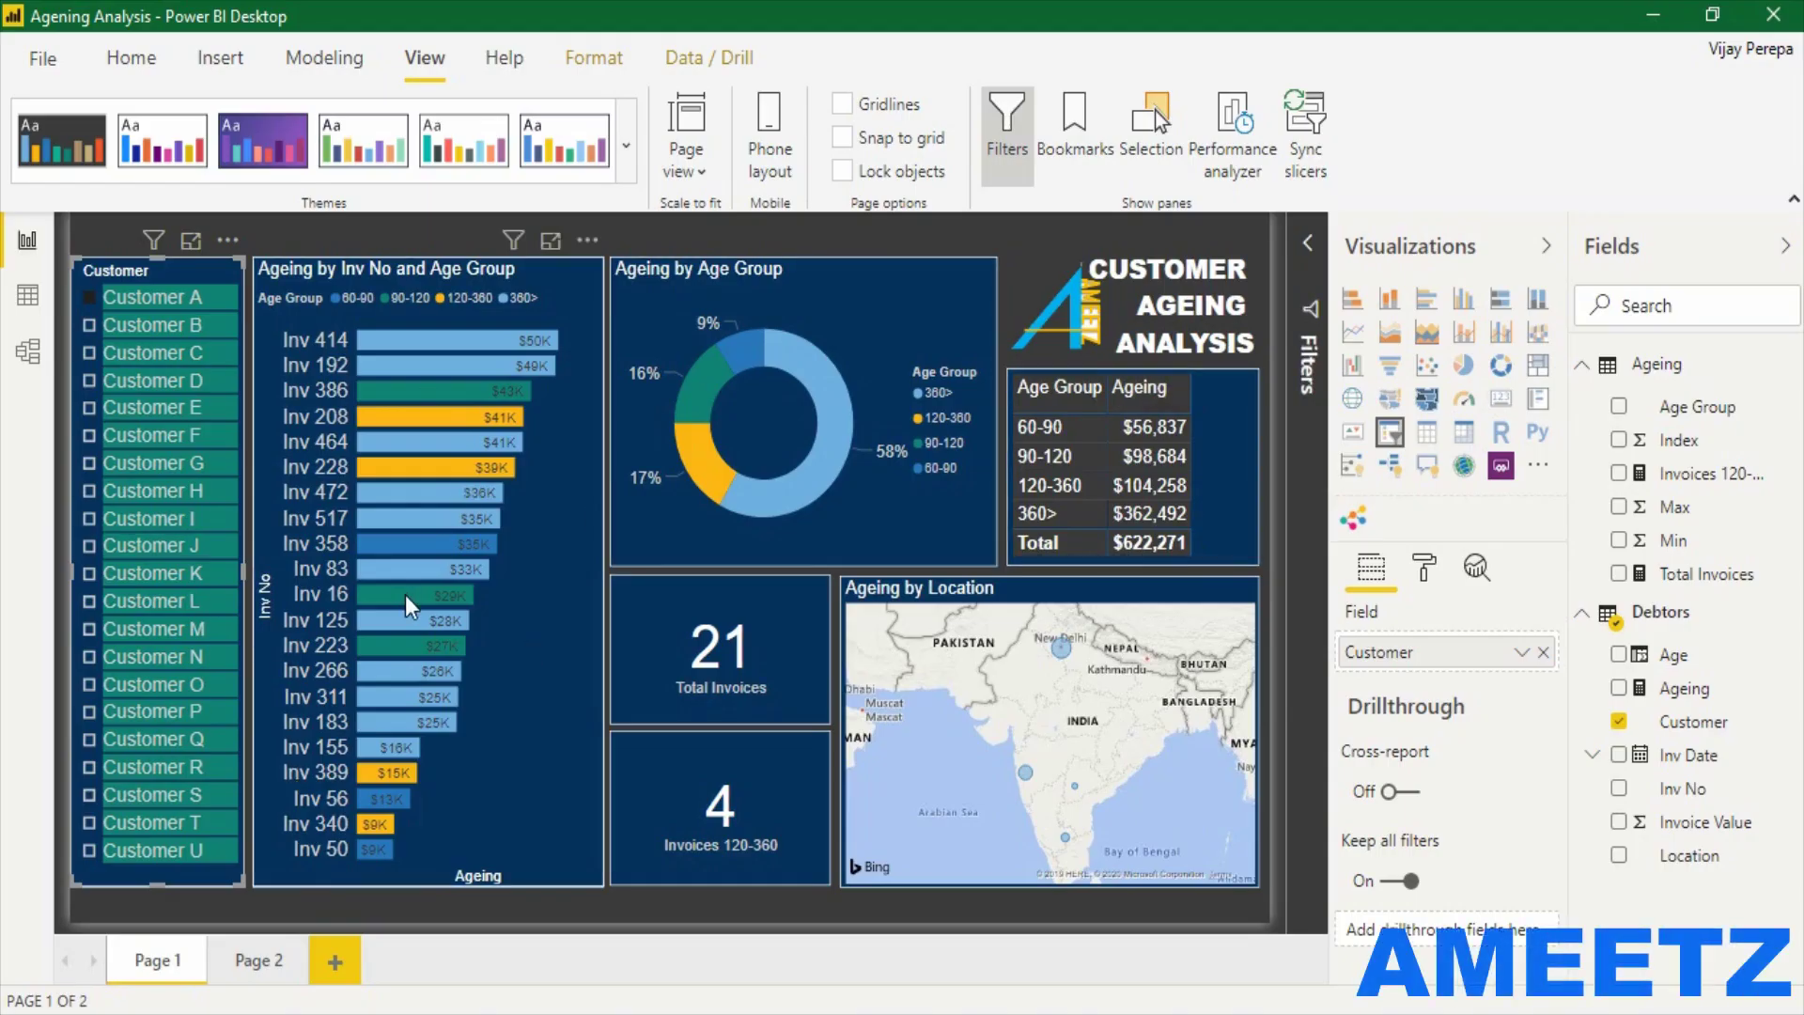
On Page 2, add a decomposition tree visual and enlarge it on the canvas
mouse_move(404, 595)
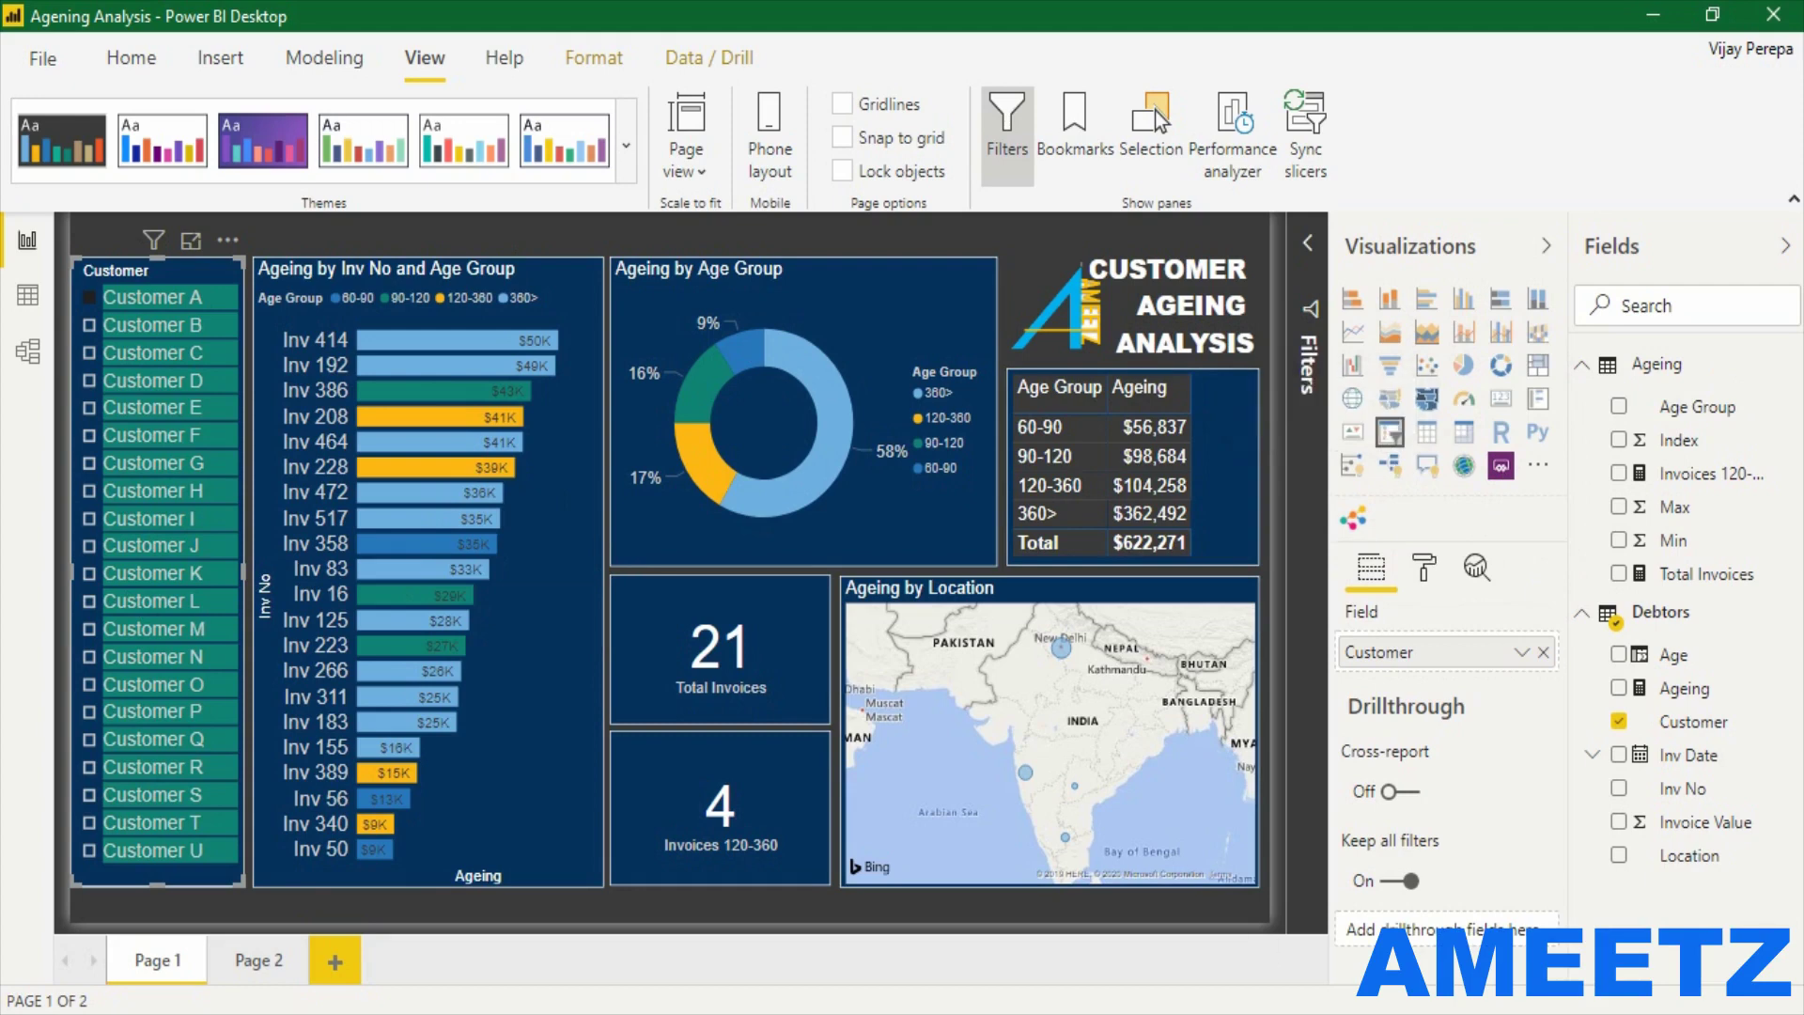
key("Escape")
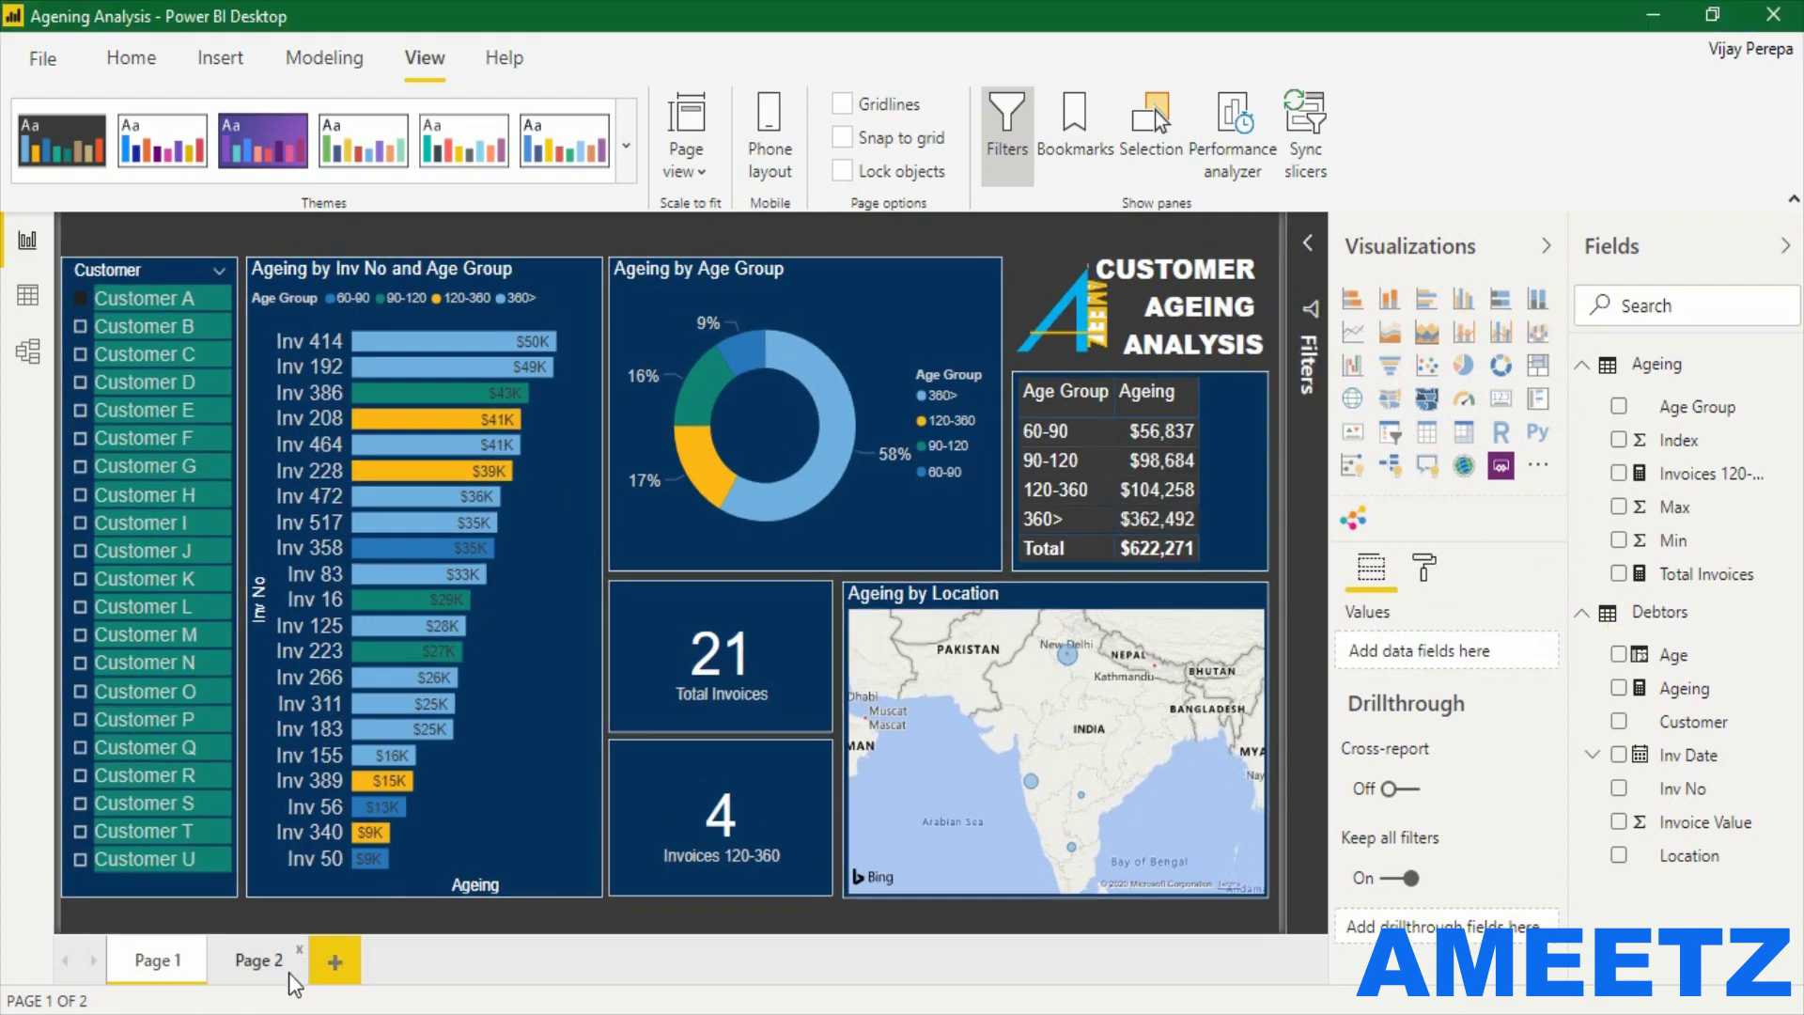
left_click(289, 973)
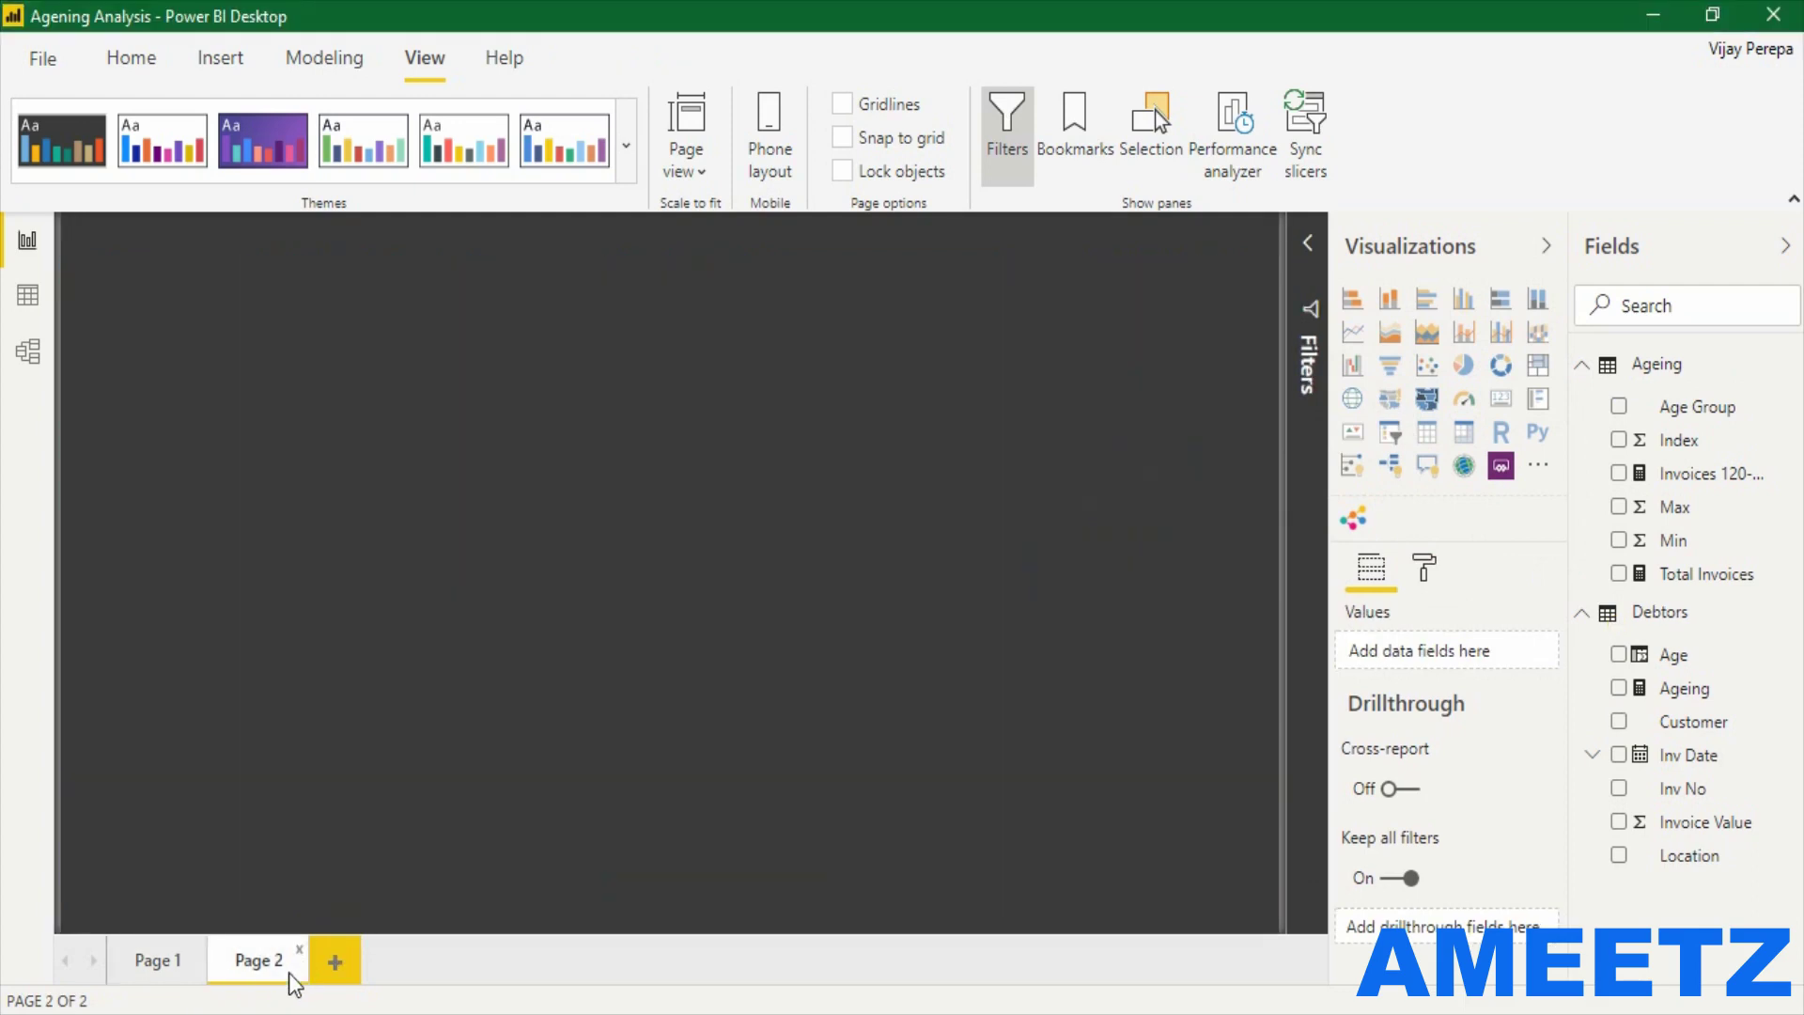
left_click(1390, 467)
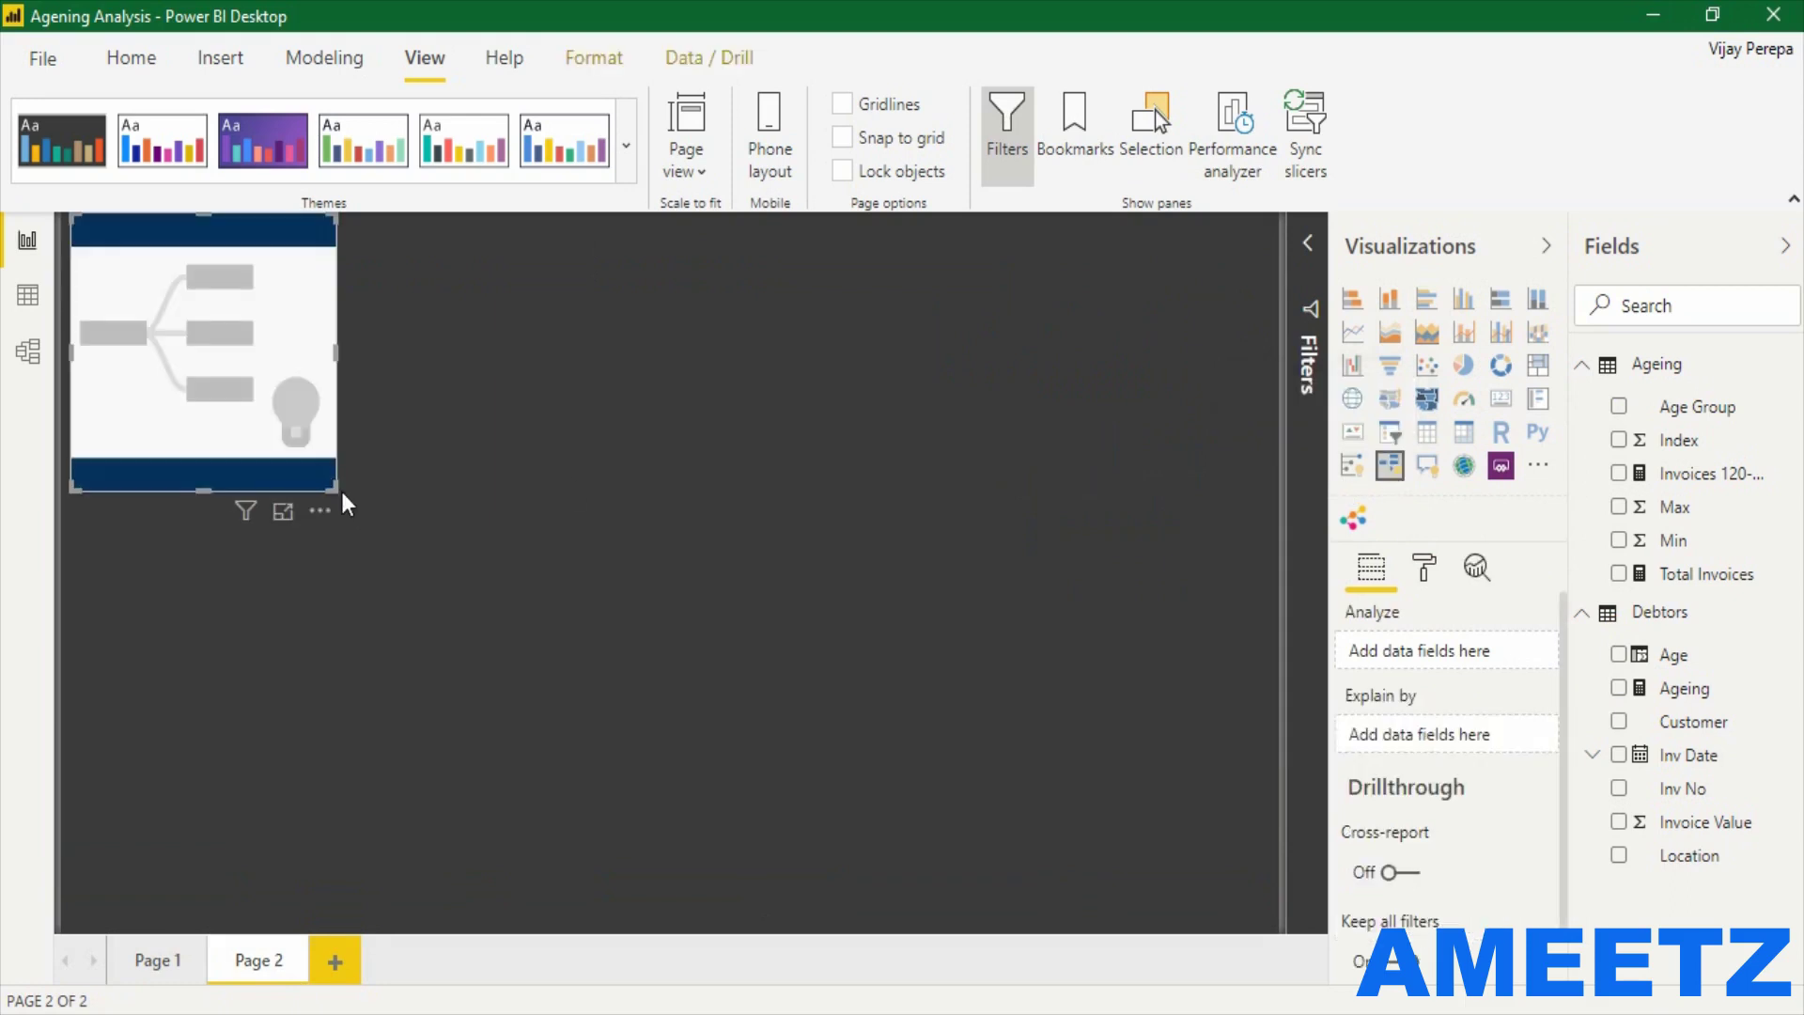
left_click_drag(340, 490, 735, 843)
left_click_drag(605, 719, 632, 742)
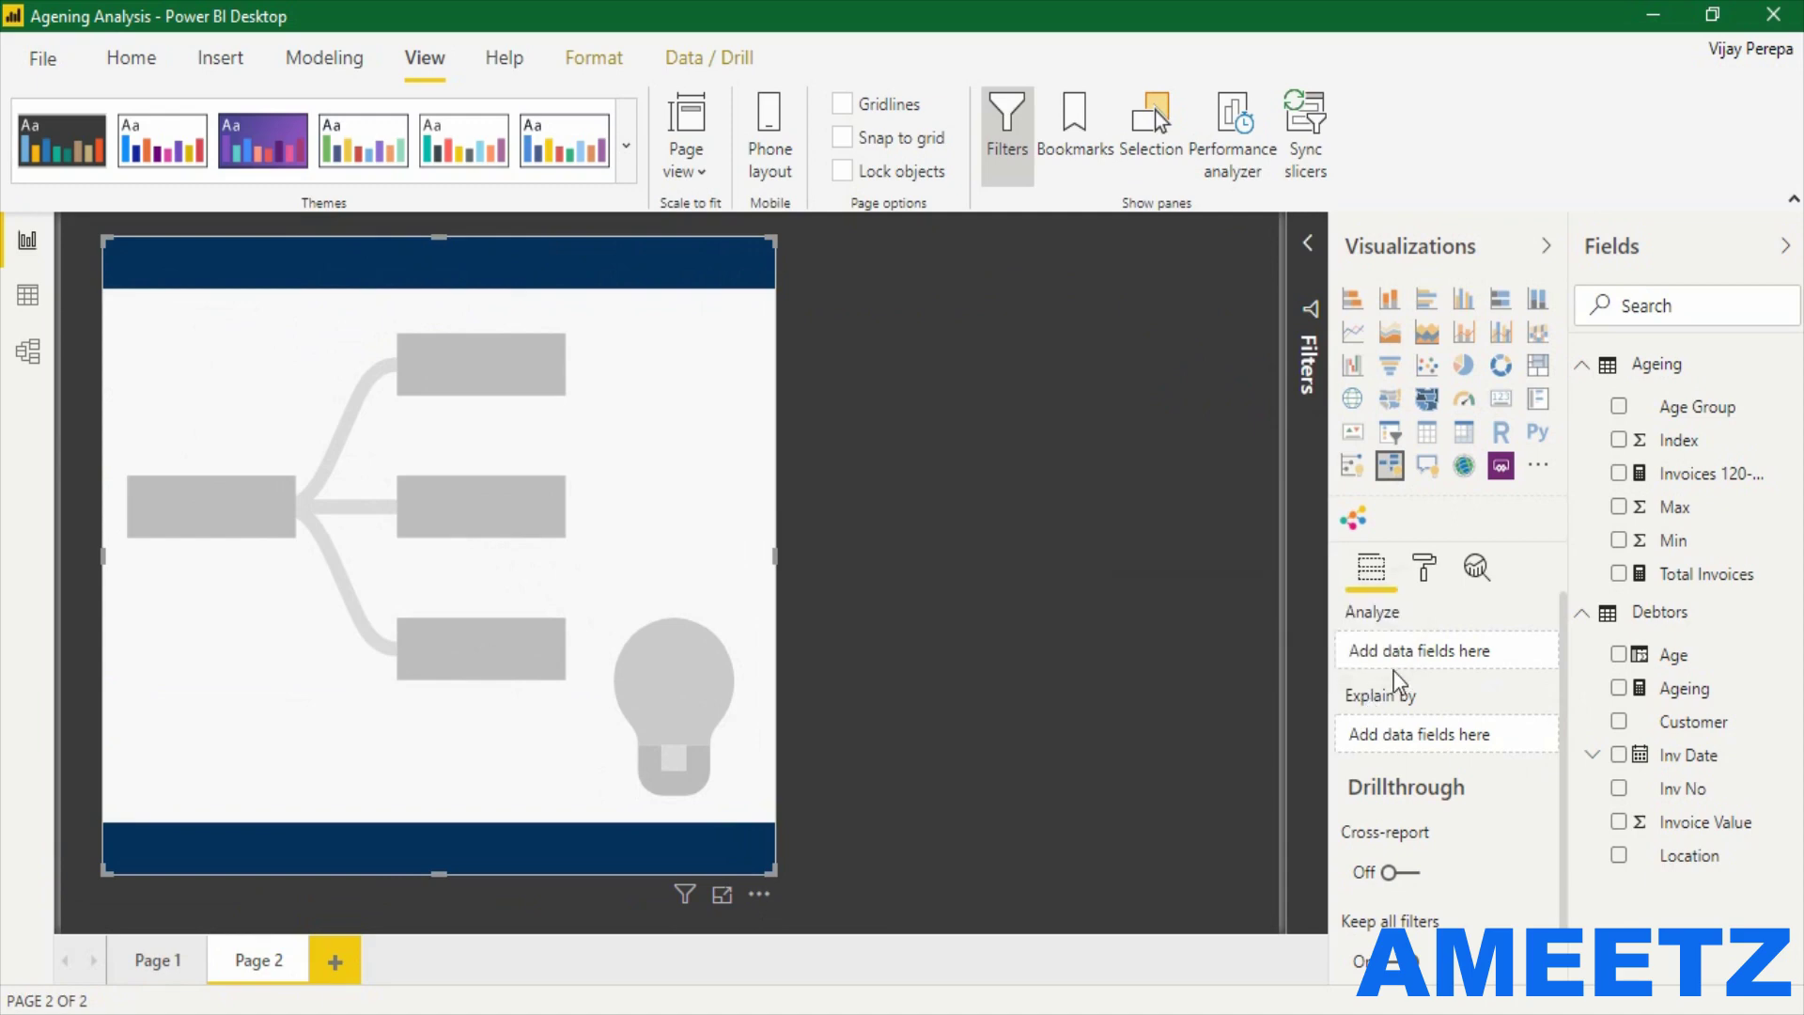
Analyze Ageing, explained by Location, Customer, Age Group and Inv No
left_click_drag(1692, 691, 1463, 660)
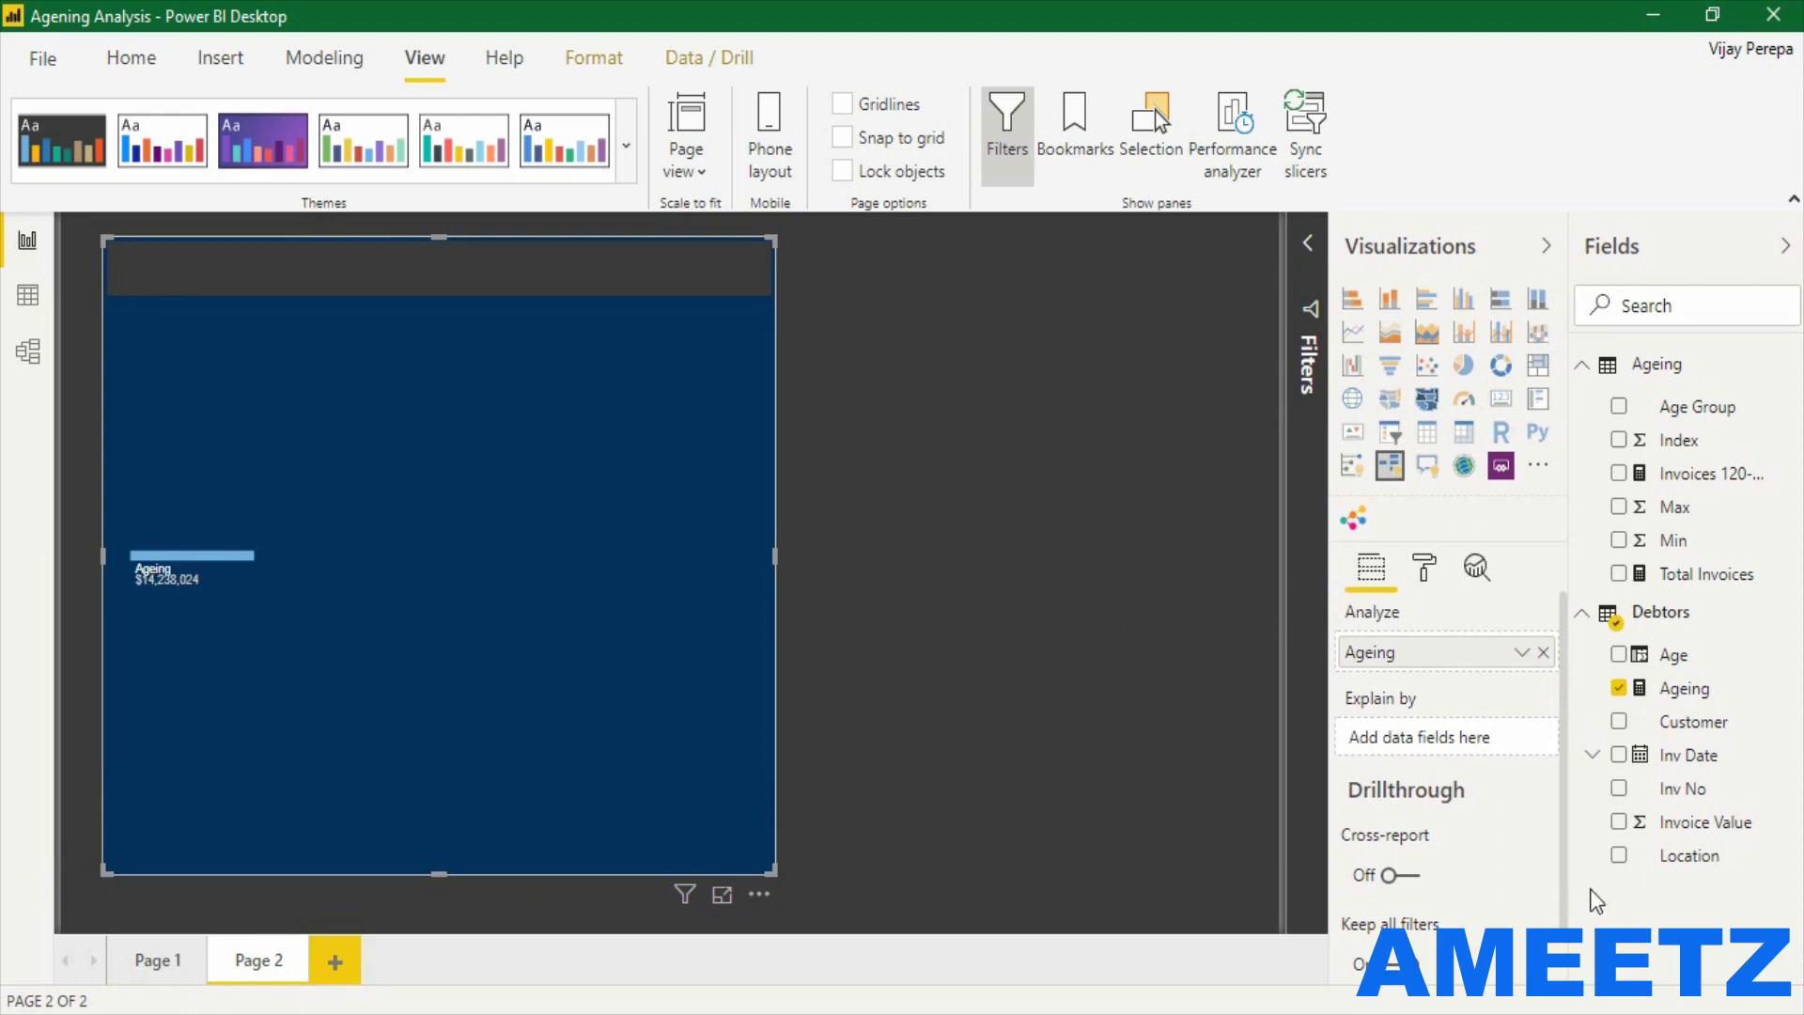
left_click_drag(1682, 857, 1462, 739)
left_click_drag(1682, 725, 1514, 765)
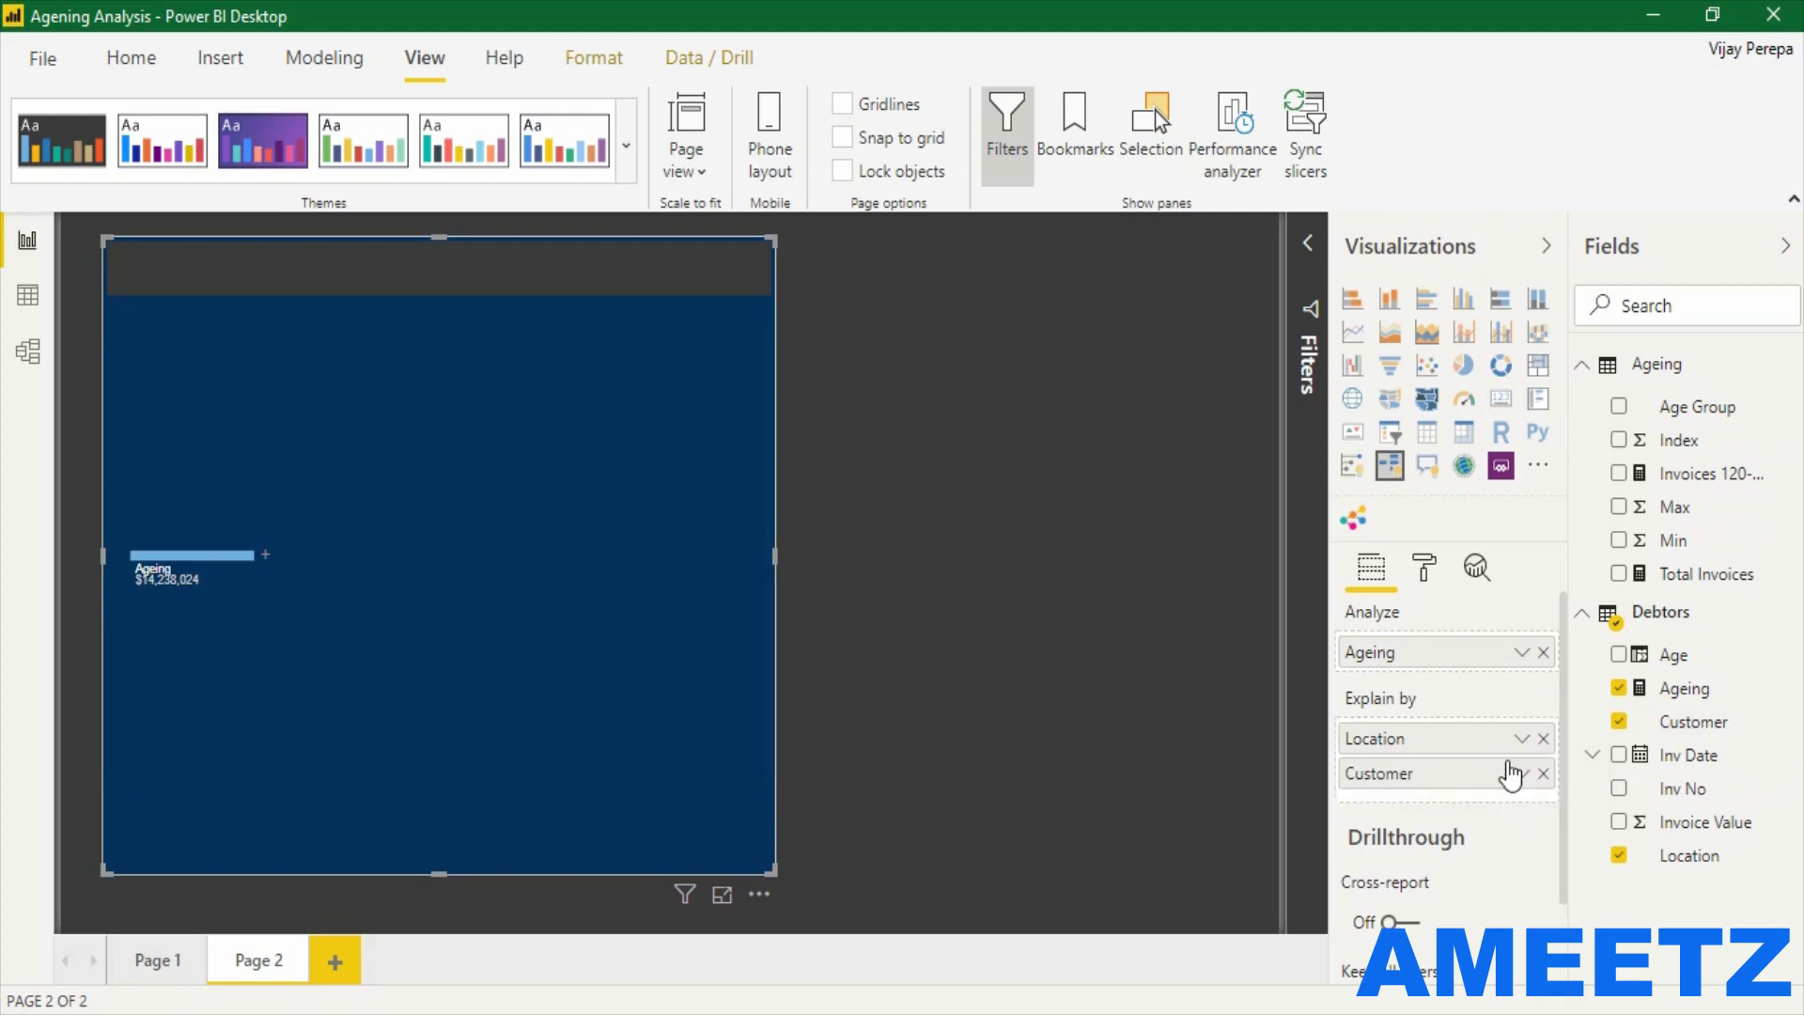
left_click_drag(1682, 406, 1494, 809)
left_click_drag(1692, 790, 1527, 841)
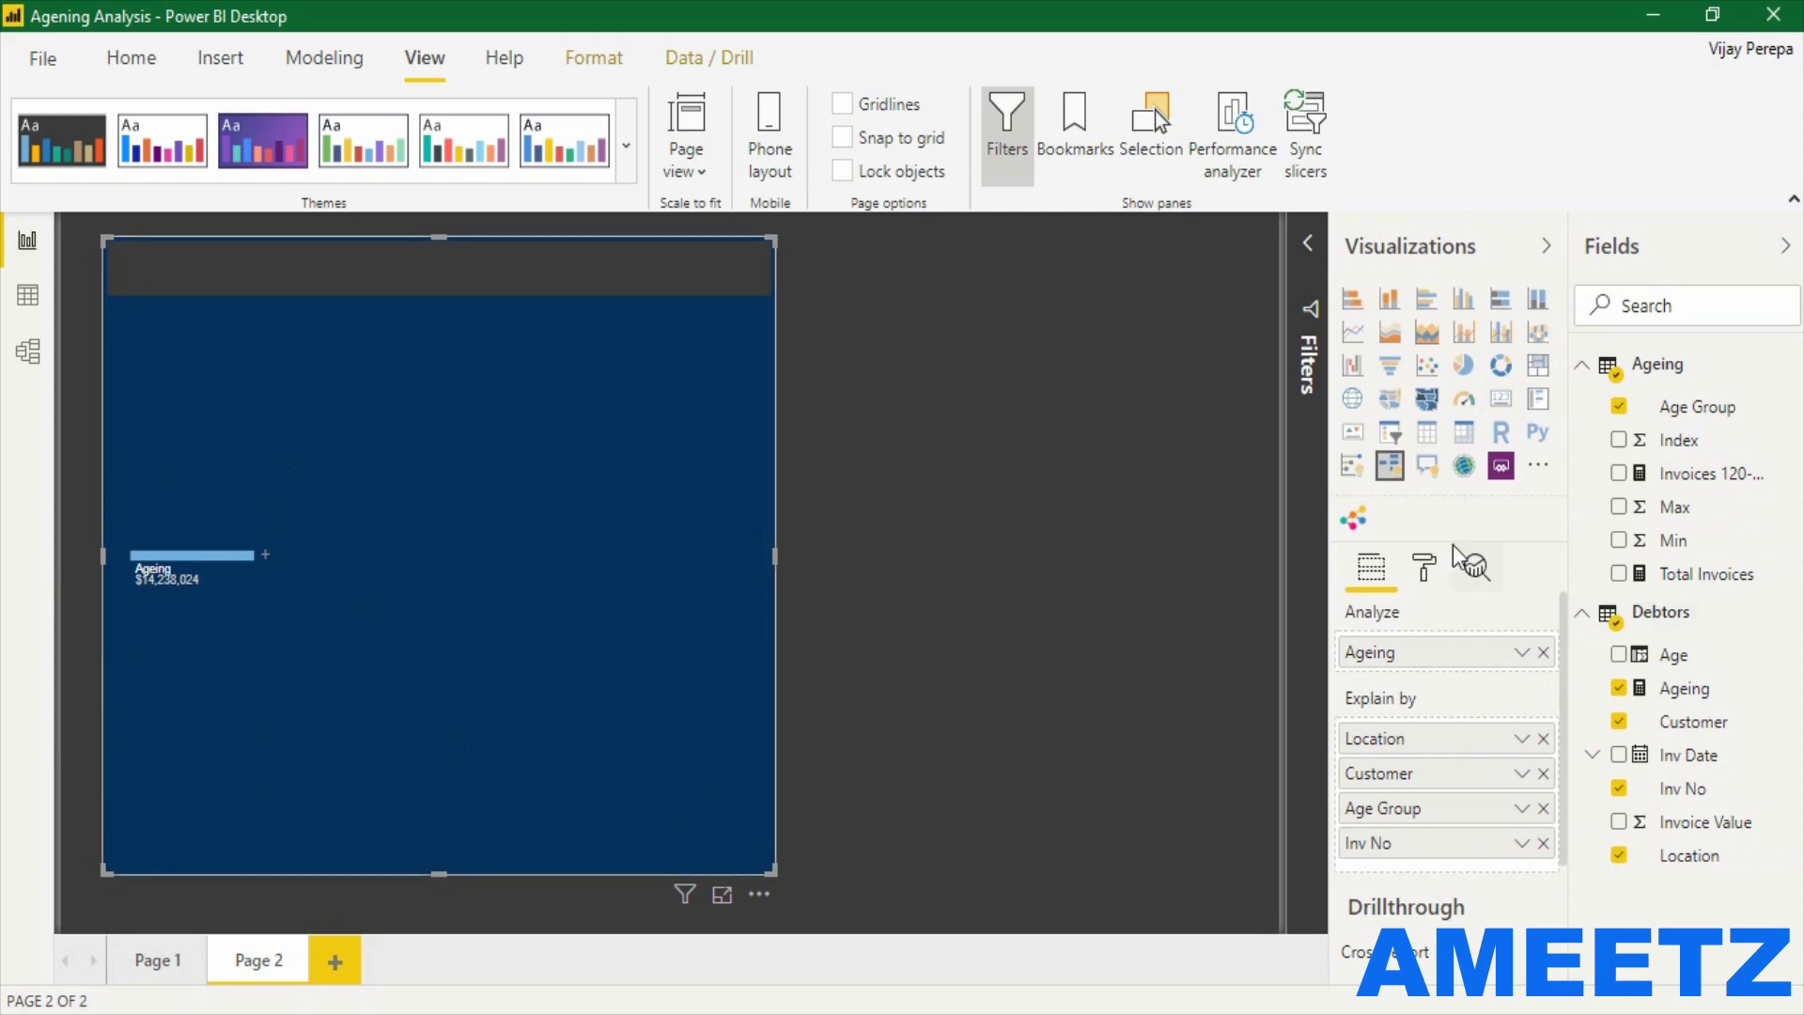
Raise the decomposition tree's category label text size to 13 pt
left_click(1425, 569)
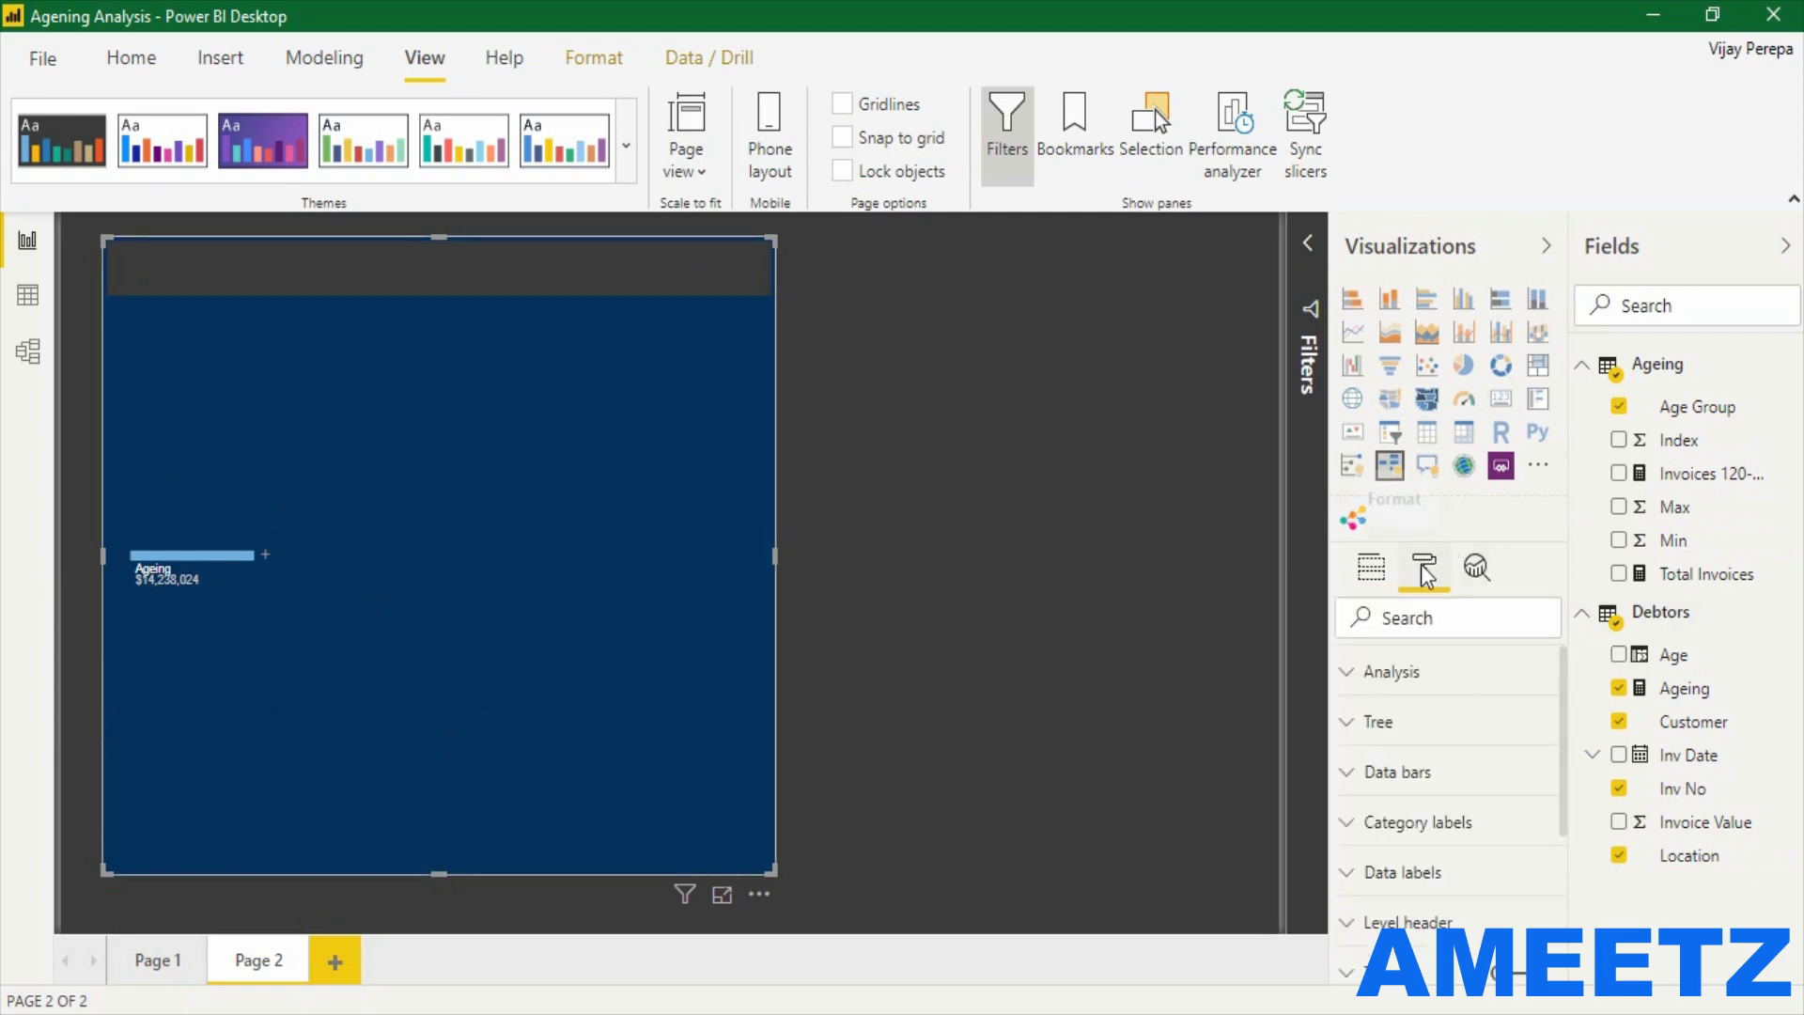
left_click(1436, 827)
scroll(1438, 832, "down", 3)
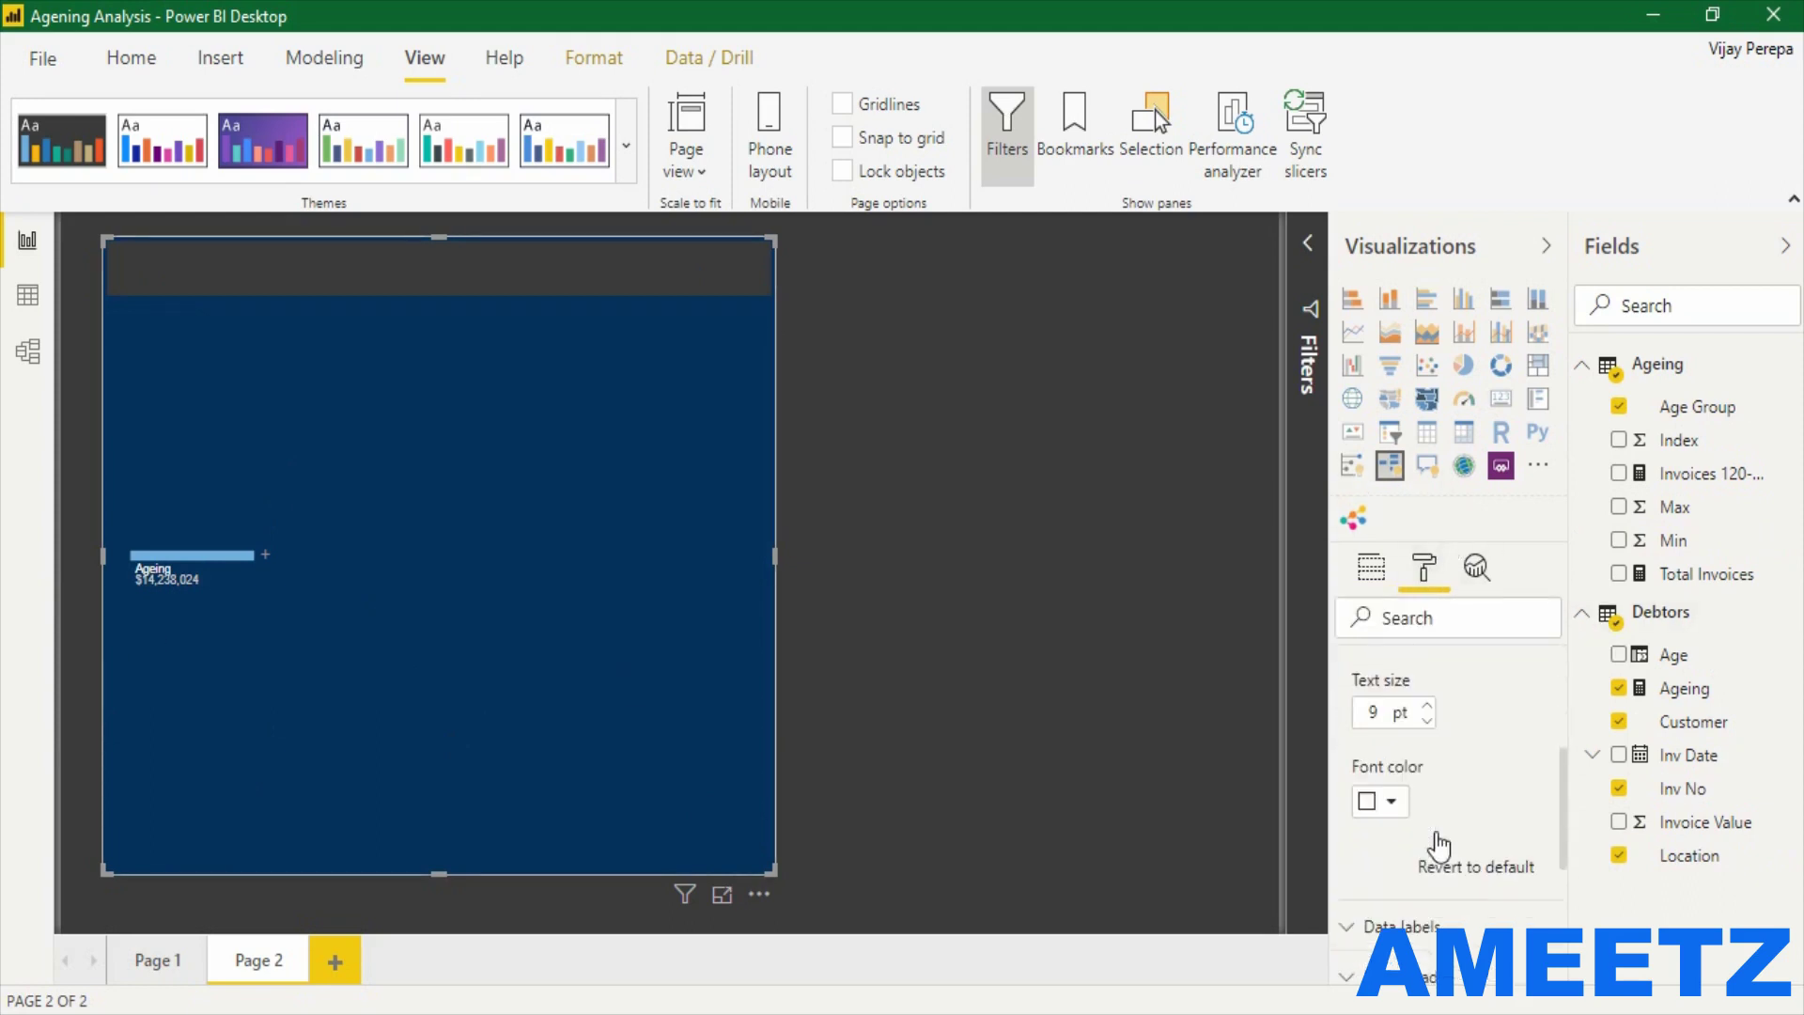
left_click(1427, 706)
left_click(1427, 706)
left_click(1428, 706)
left_click(1427, 706)
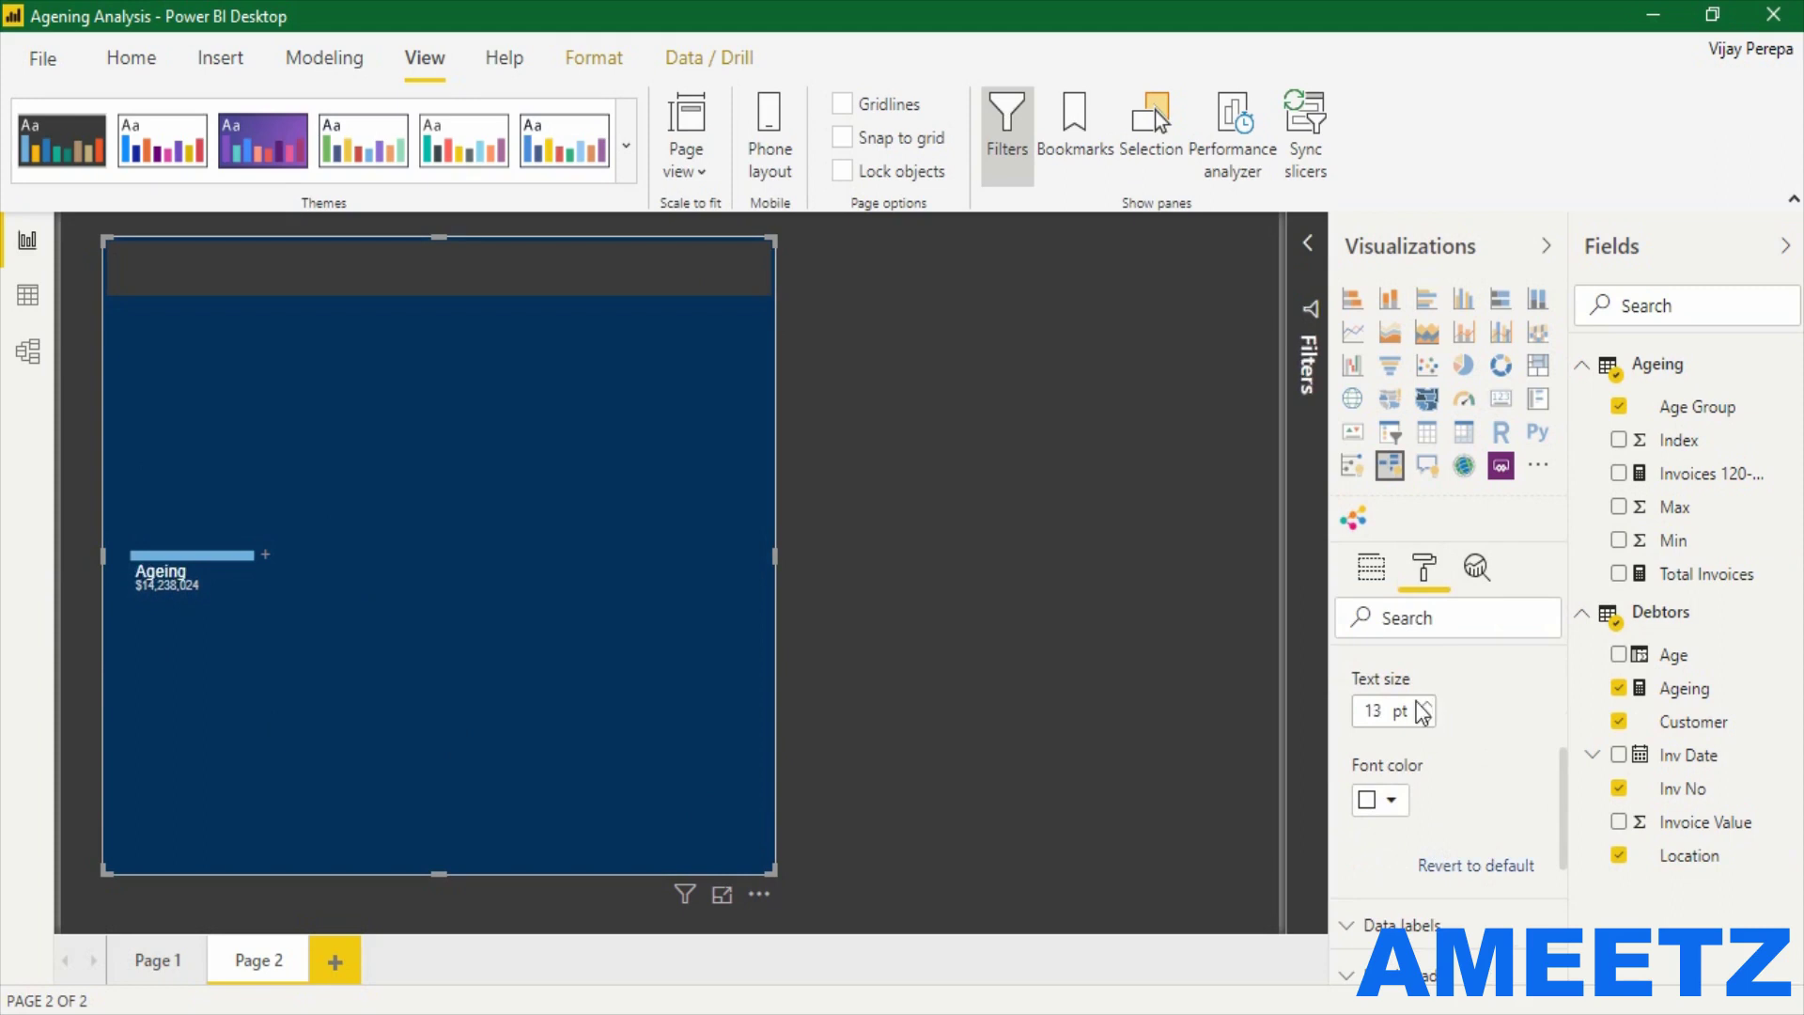
scroll(1423, 712, "up", 3)
left_click(1344, 822)
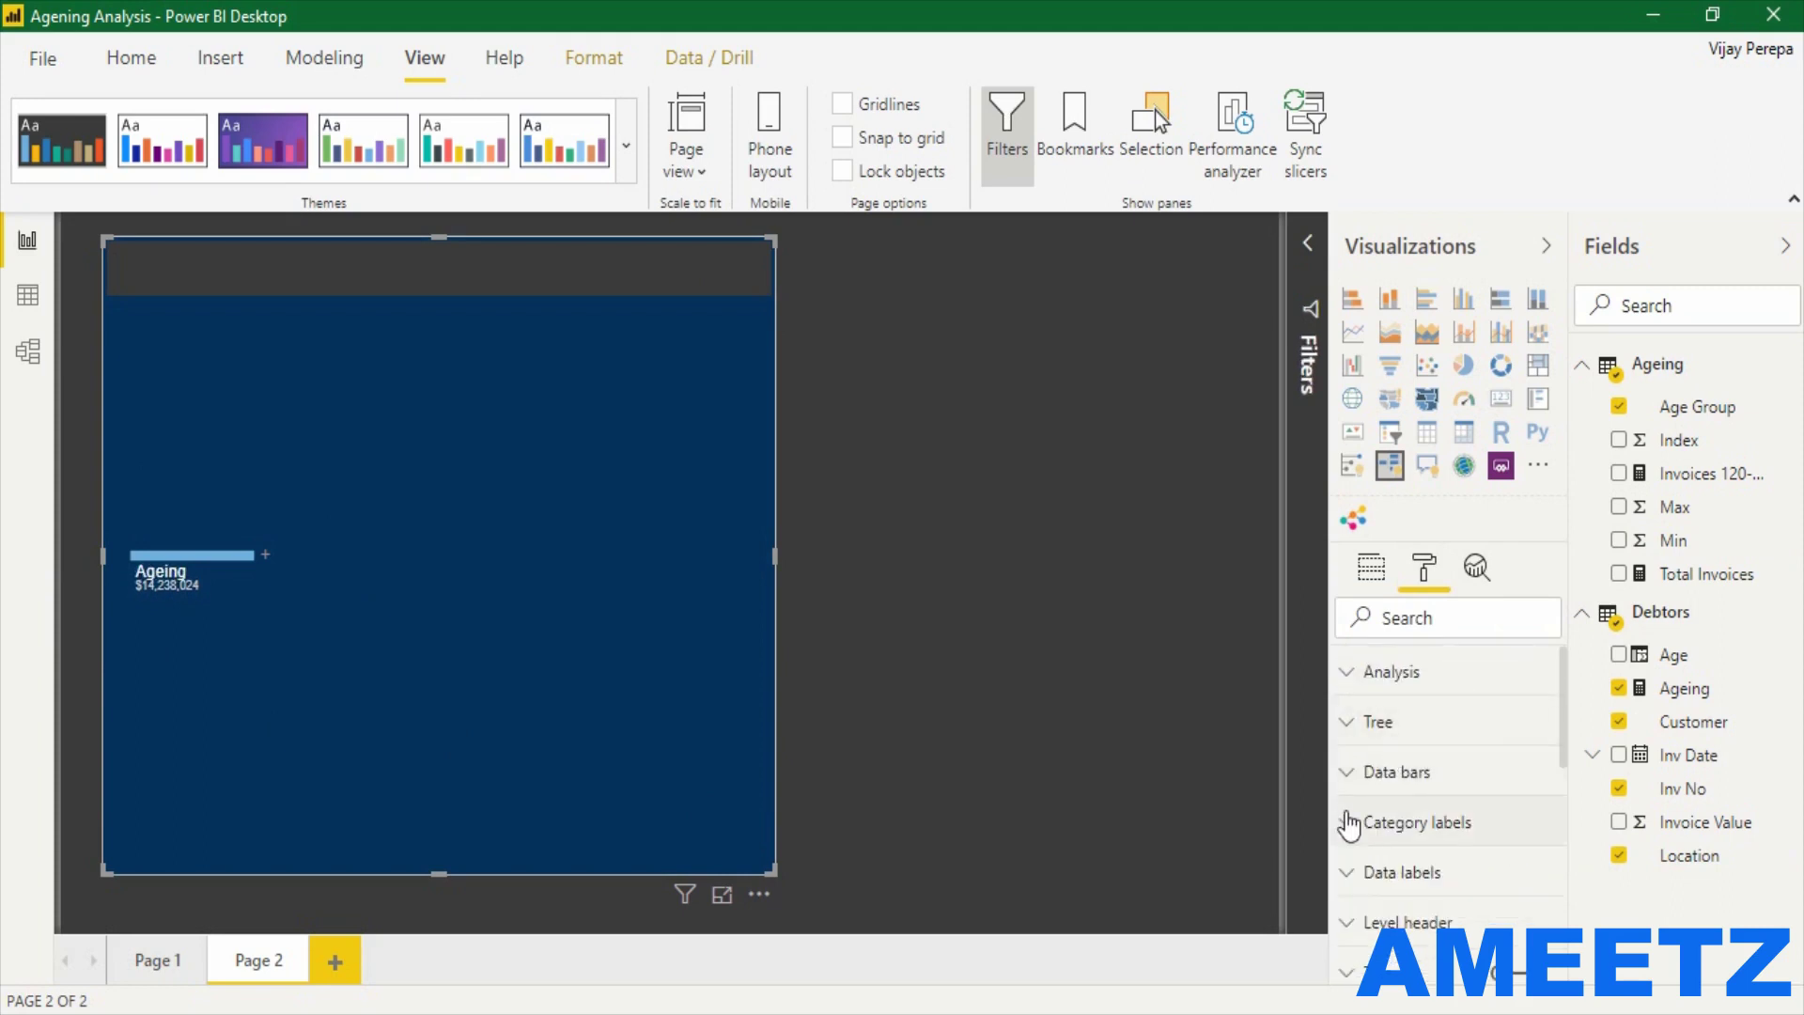
Raise the data label text size to 15 pt and widen the visual
left_click(1353, 878)
scroll(1446, 865, "down", 3)
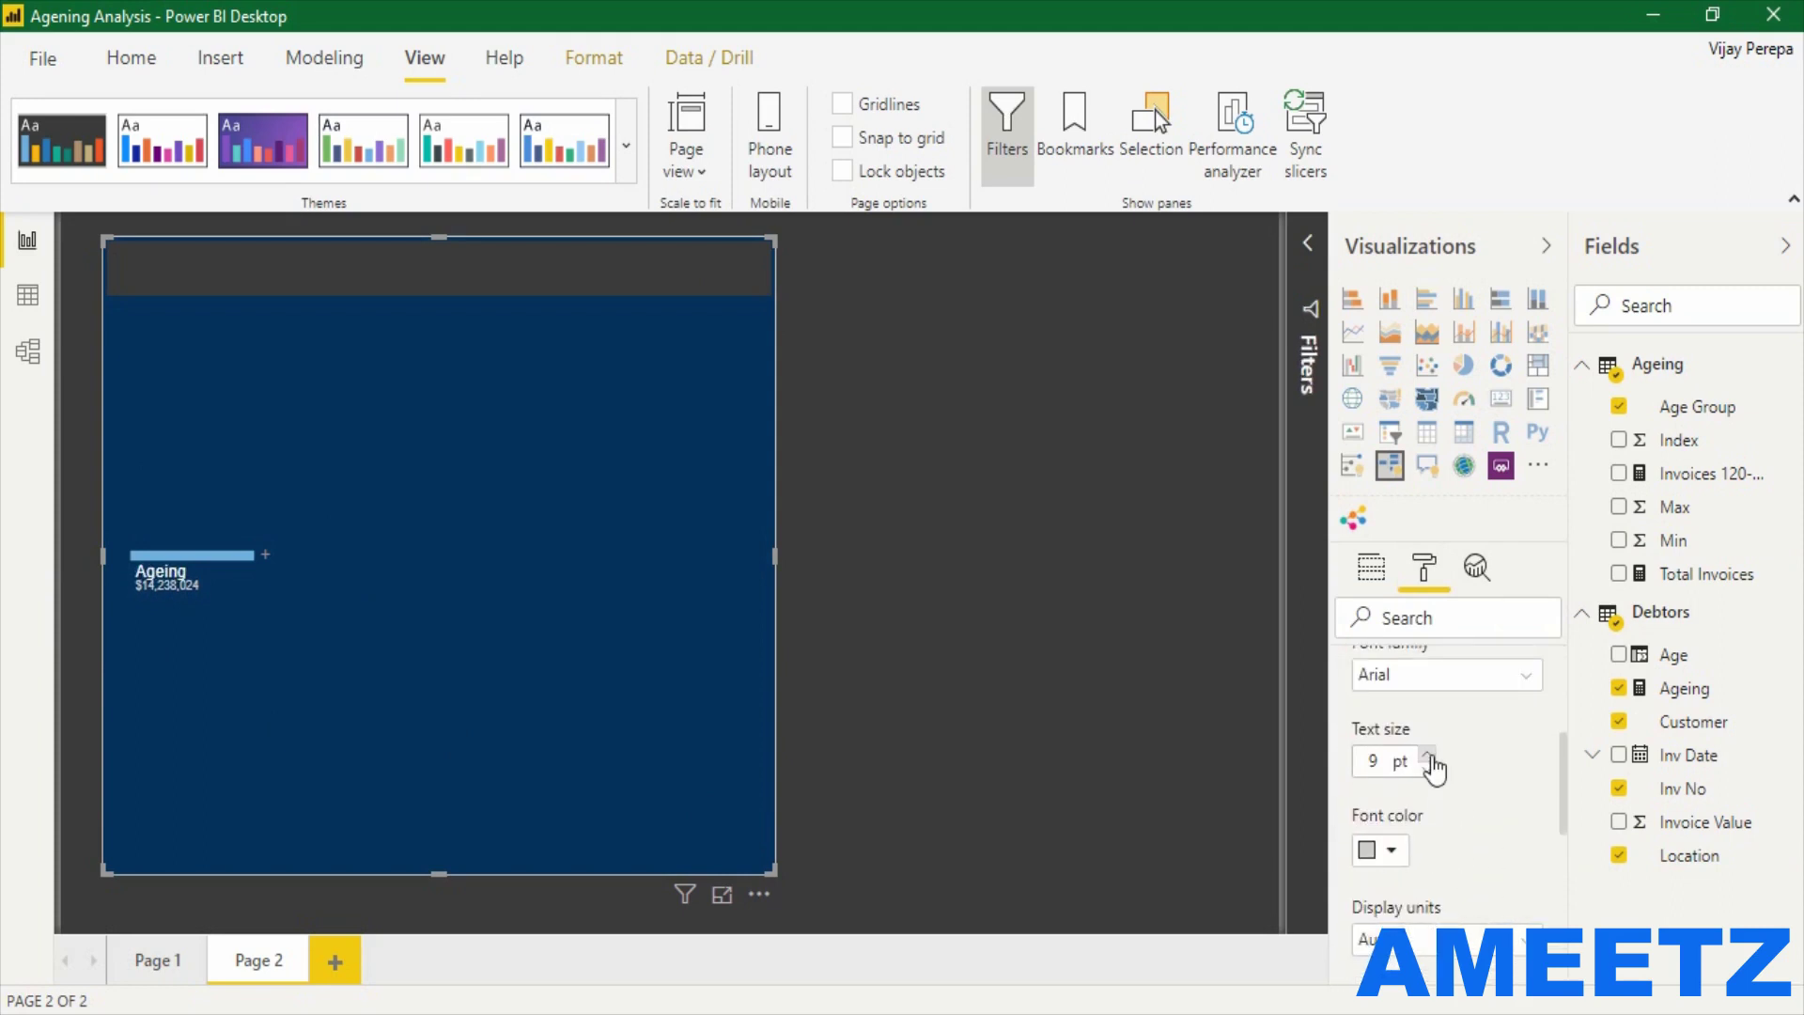
left_click(1428, 754)
left_click(1427, 755)
left_click(1427, 755)
left_click(1428, 755)
left_click(1427, 755)
left_click(1428, 755)
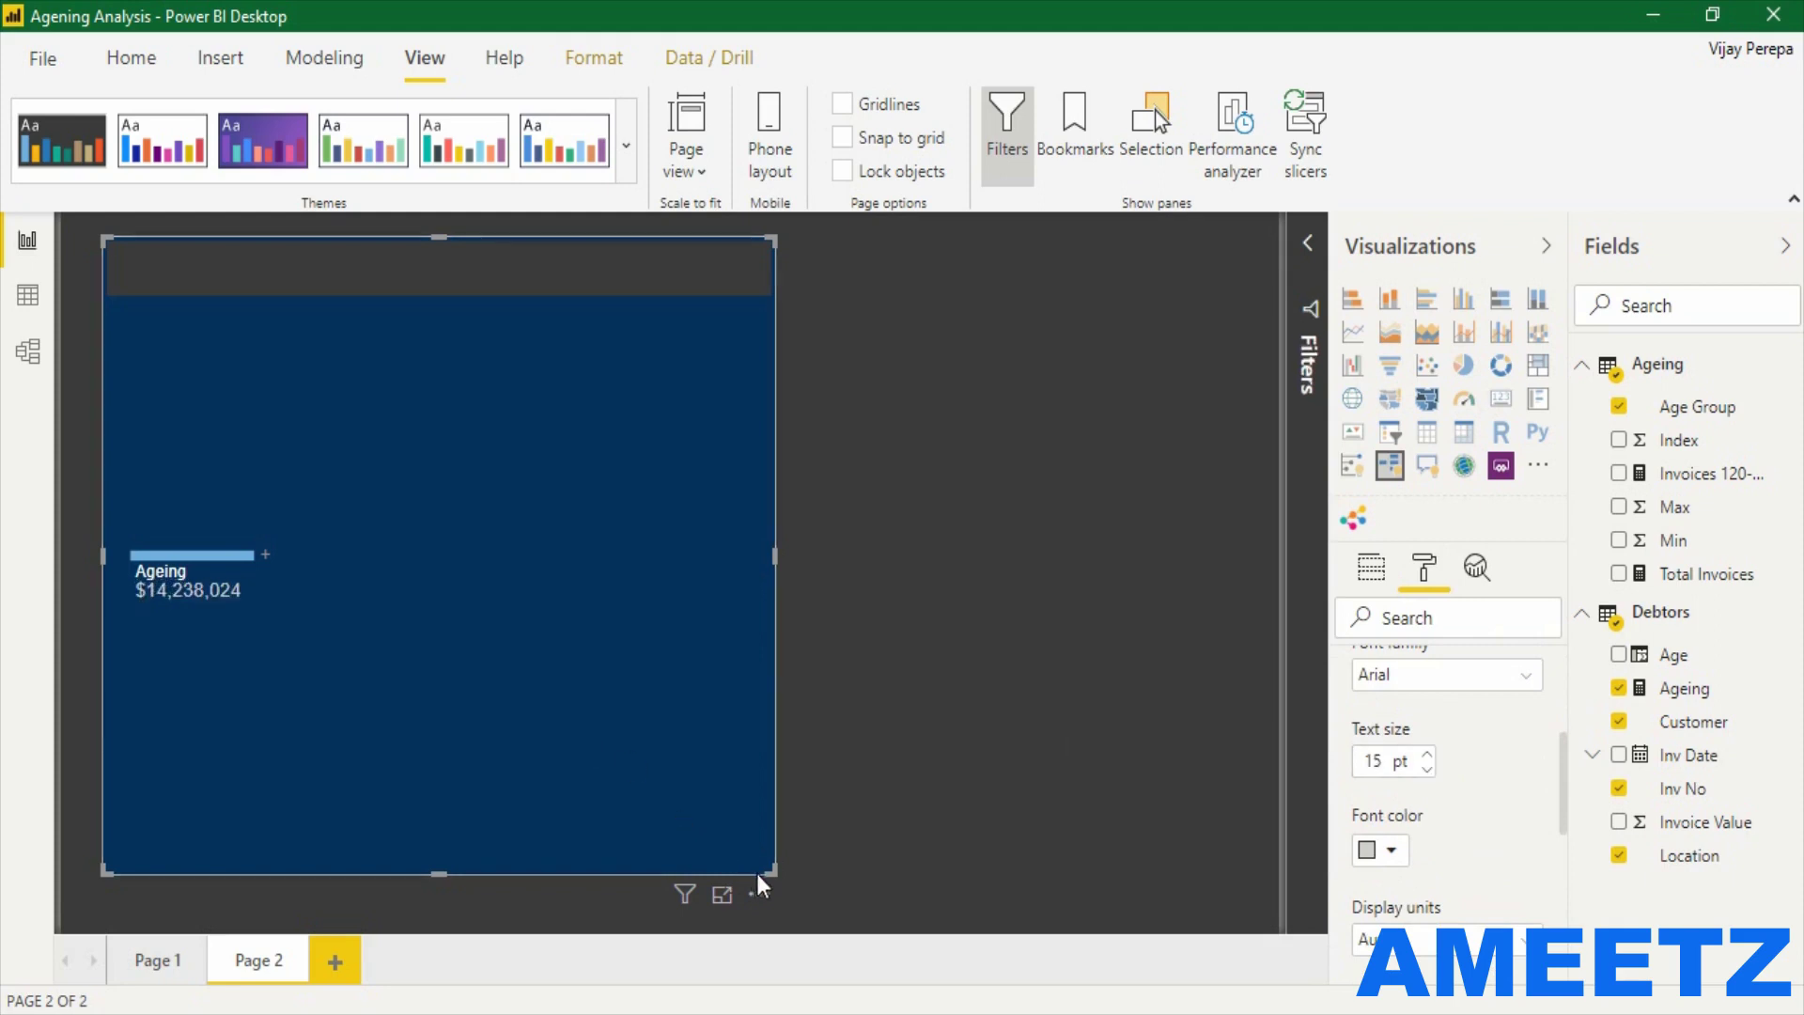
left_click_drag(757, 876, 1166, 907)
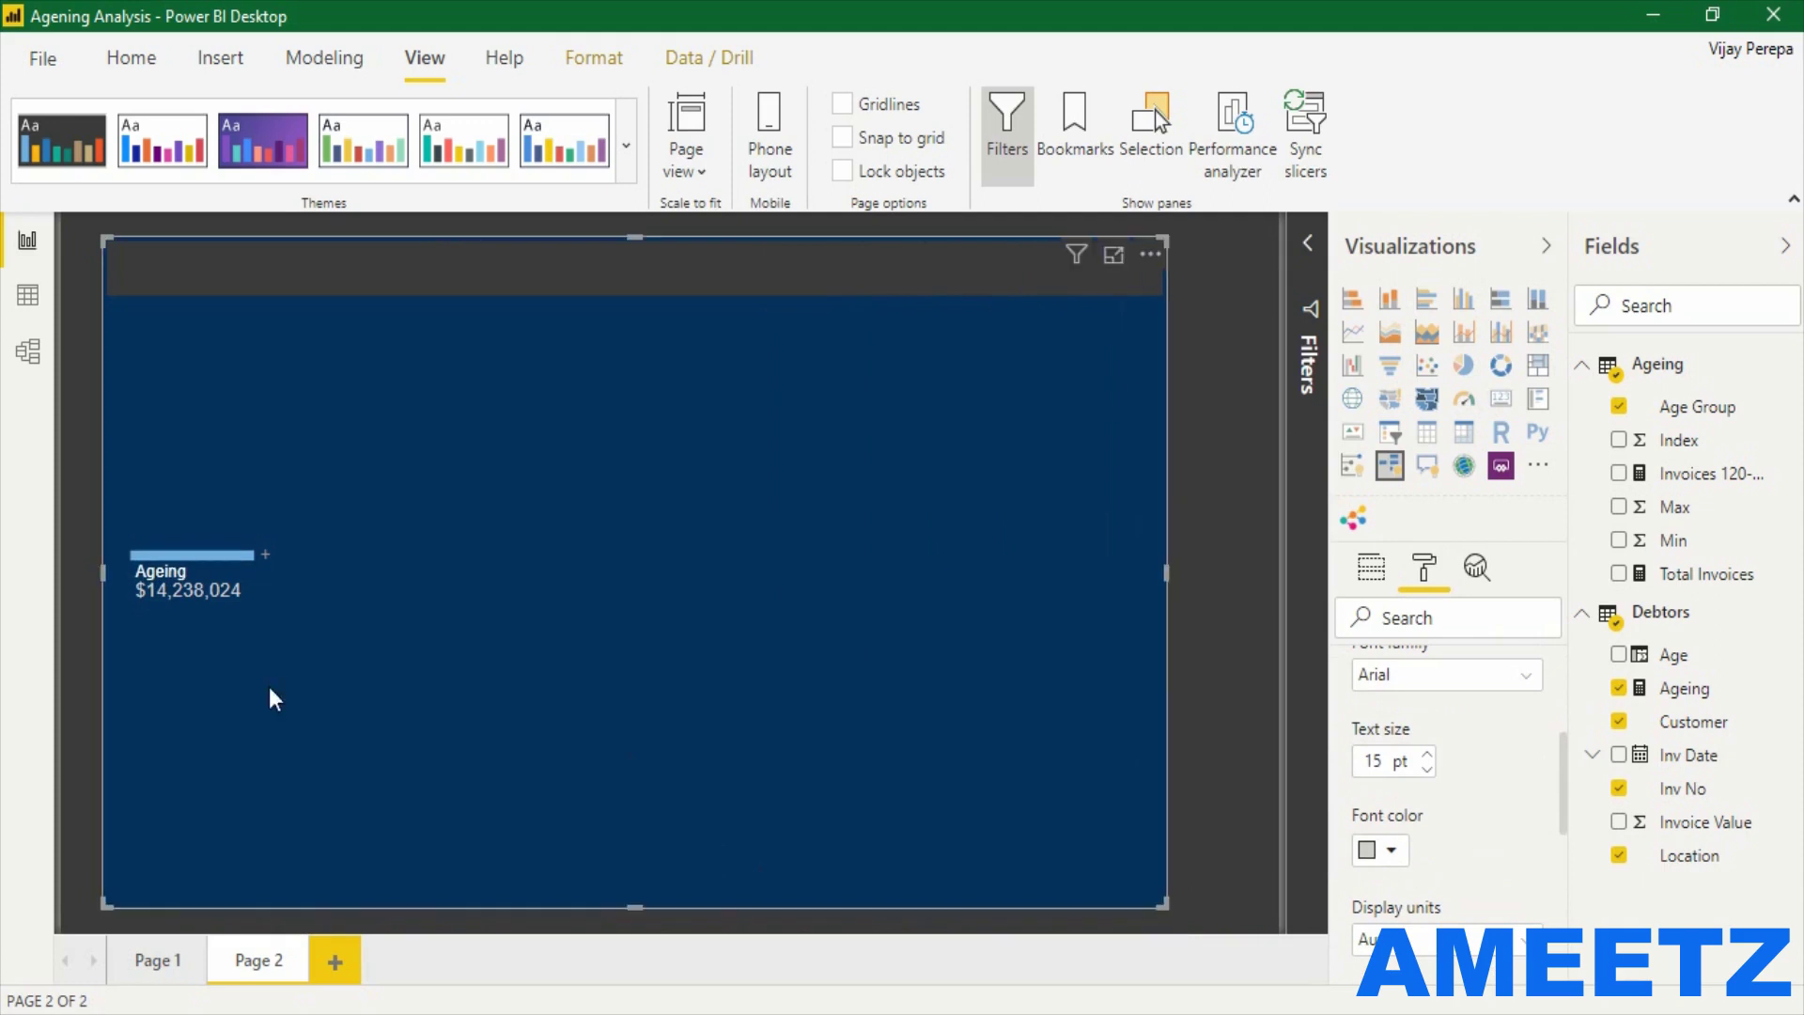
Split total Ageing into five city nodes by Location and stretch the tree across the canvas
left_click(266, 556)
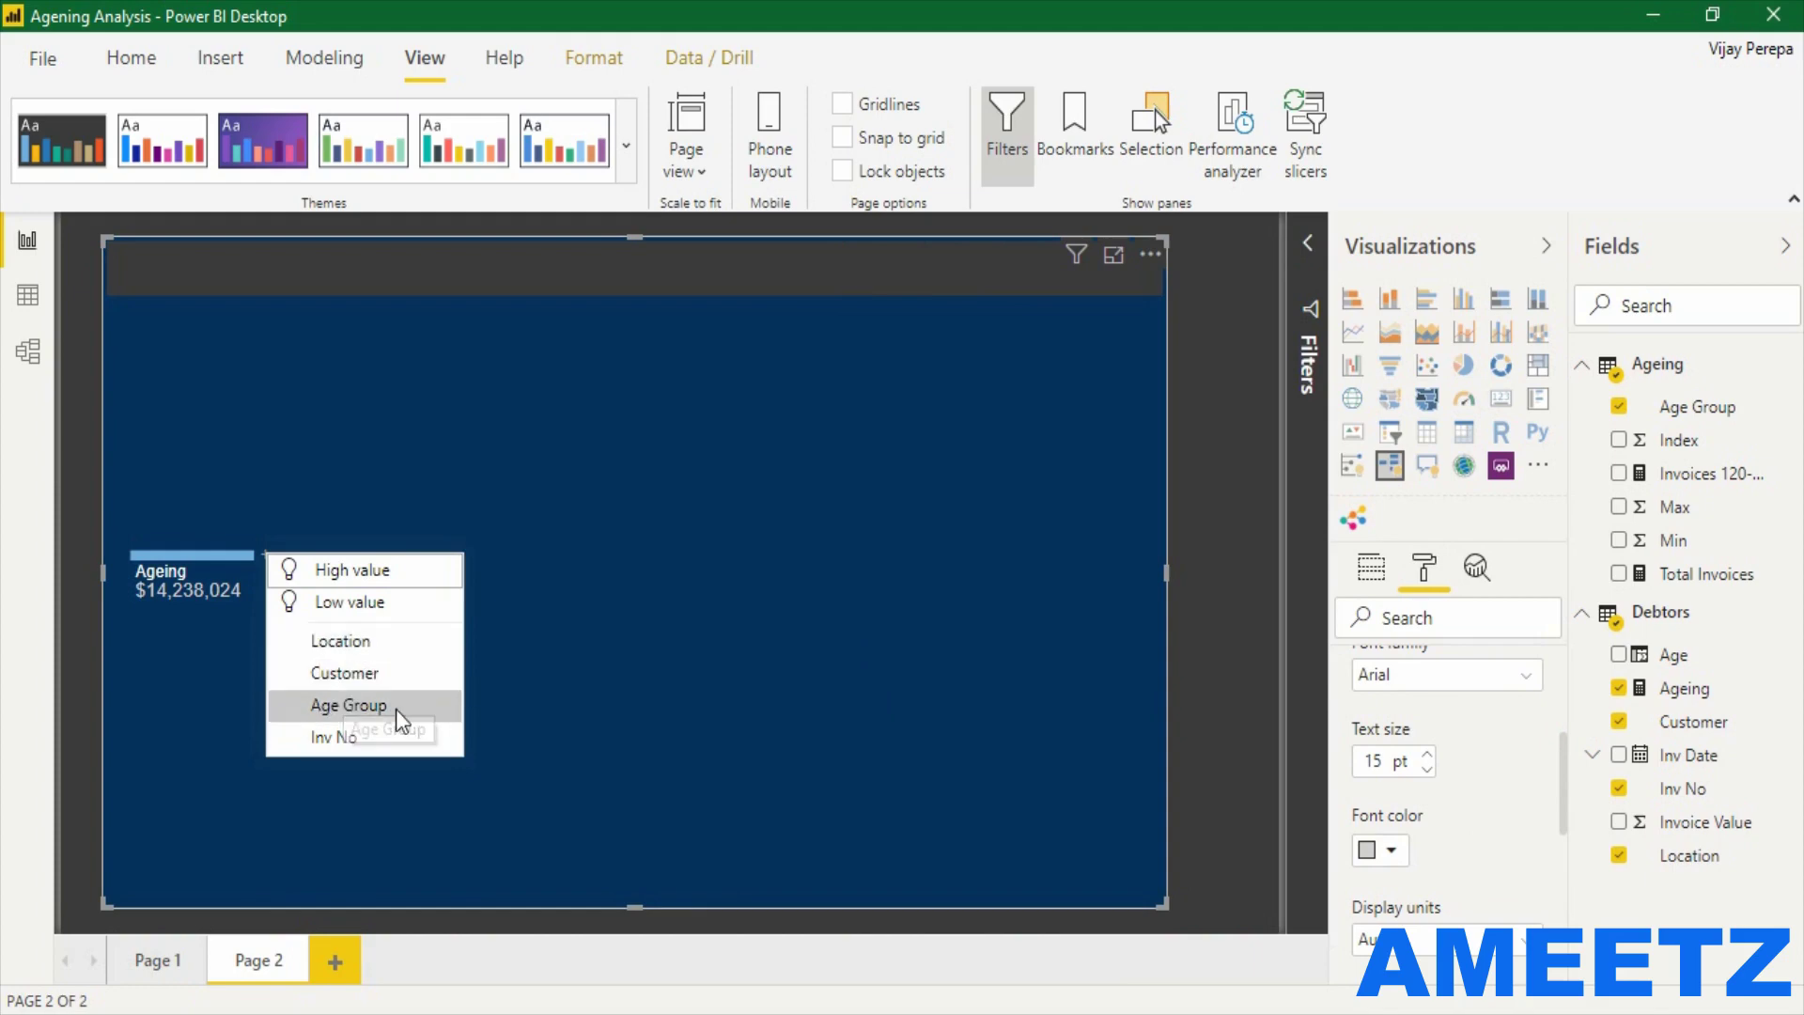
left_click(374, 643)
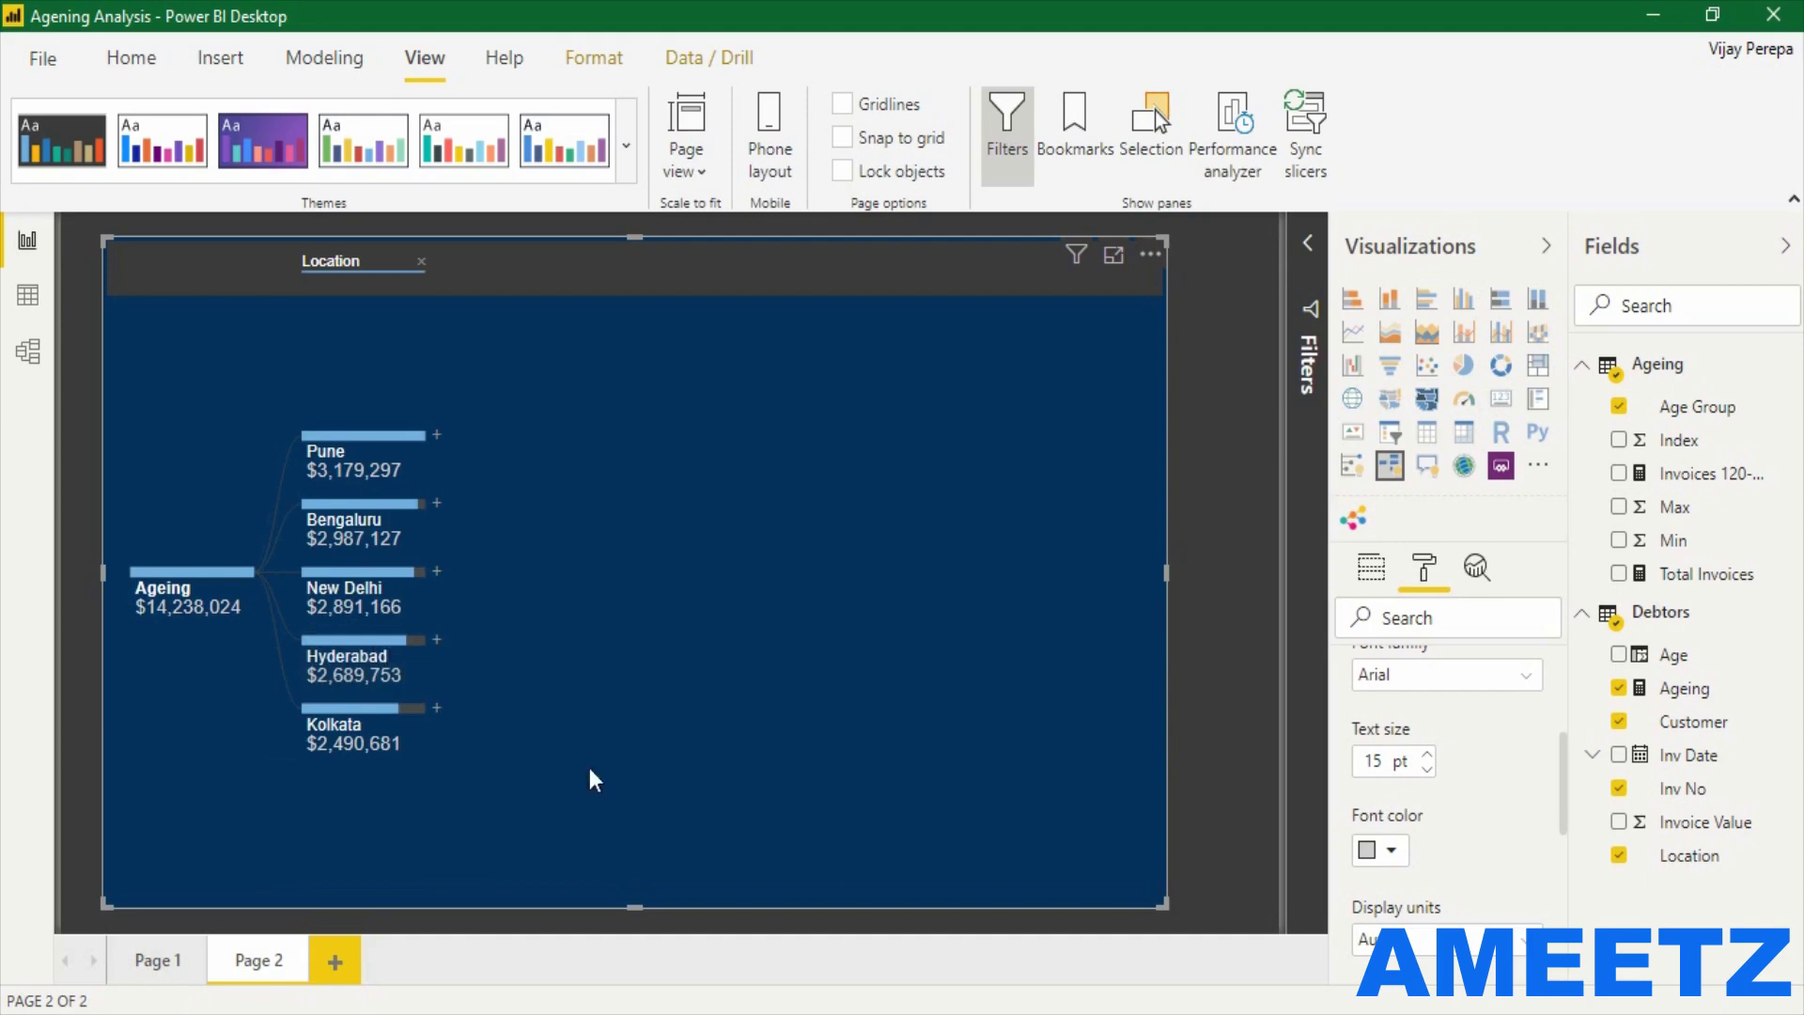
left_click_drag(1163, 904, 1227, 910)
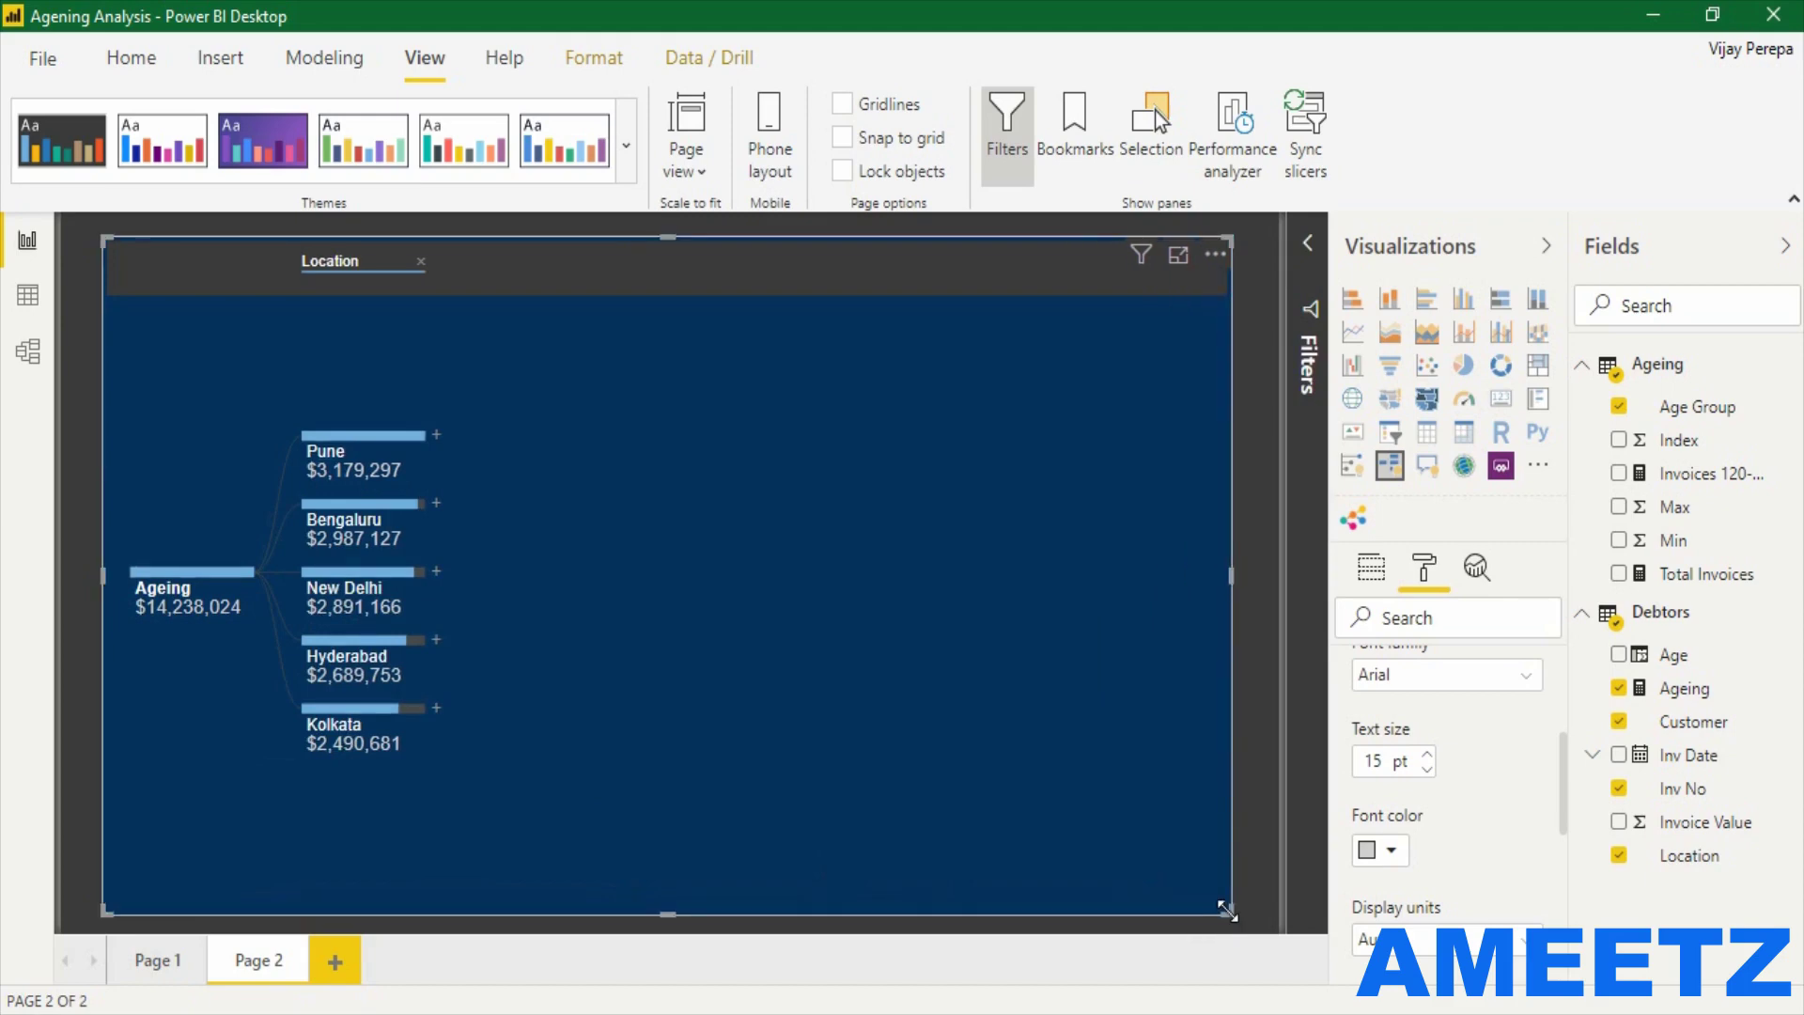
left_click(436, 434)
Drill Pune by Customer, Customer C by Age Group, and its 360> bucket by Inv No, then follow Customer K
left_click(506, 520)
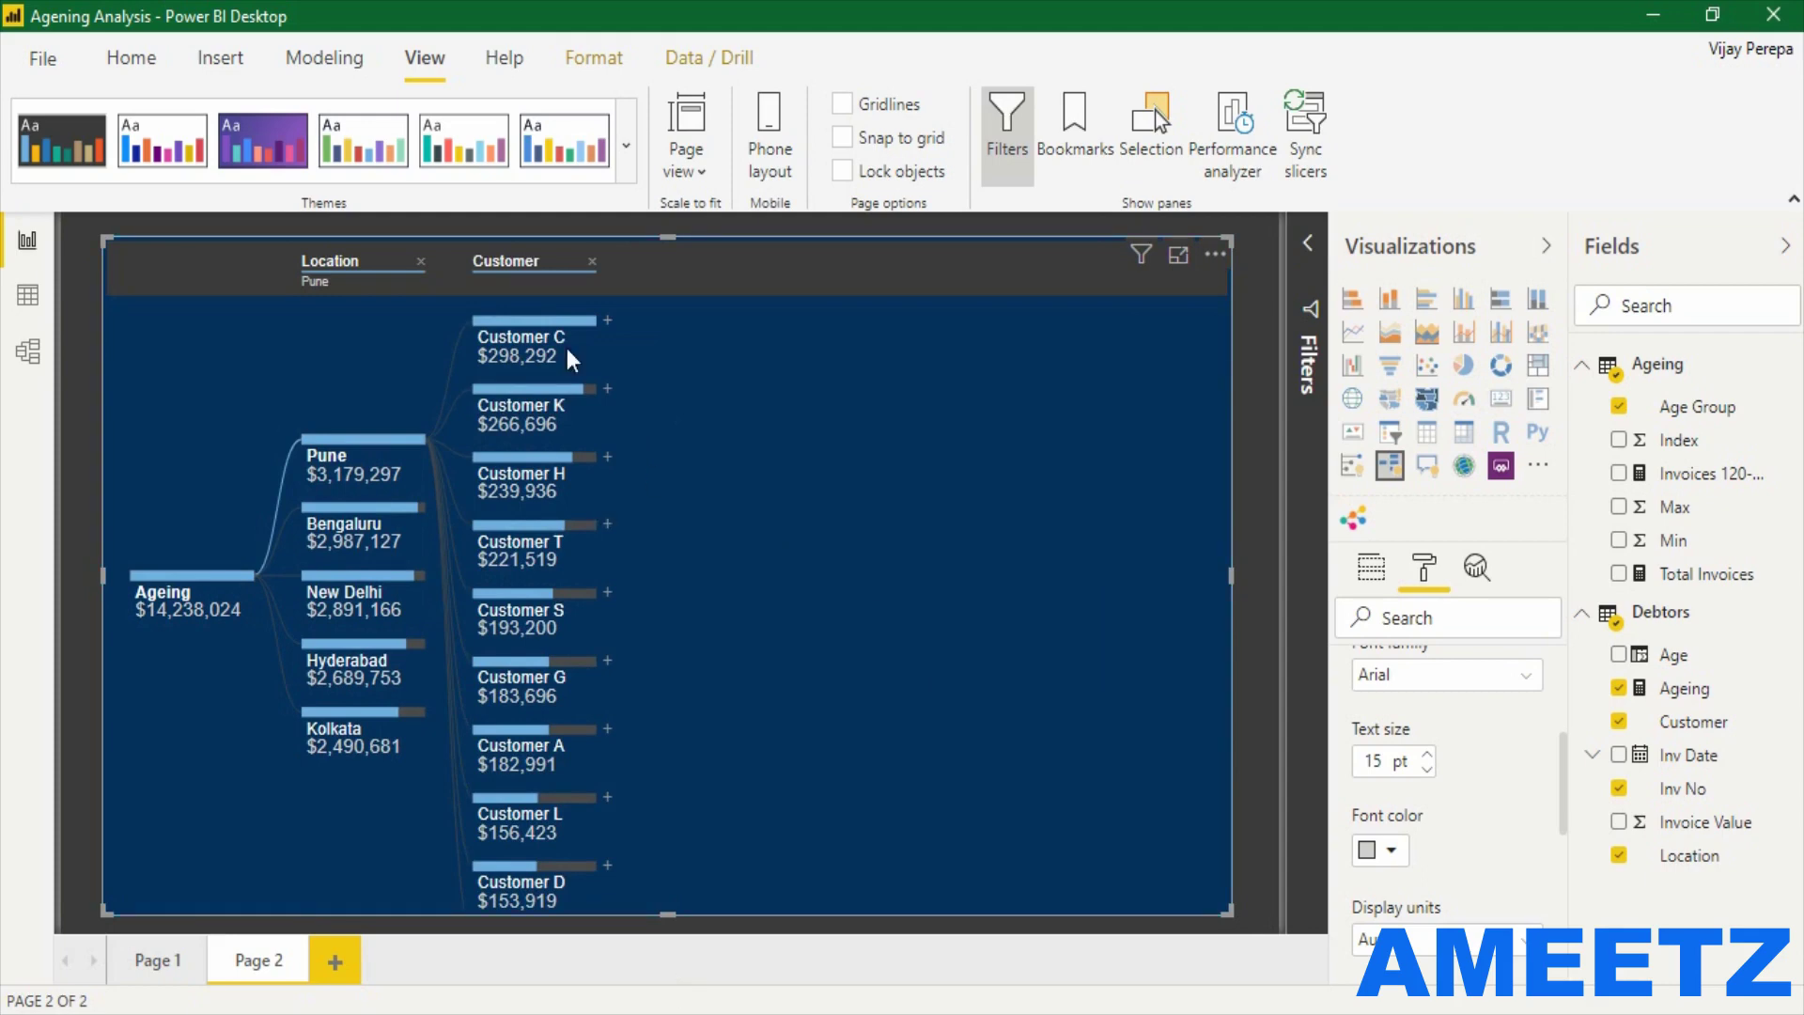
mouse_move(551, 357)
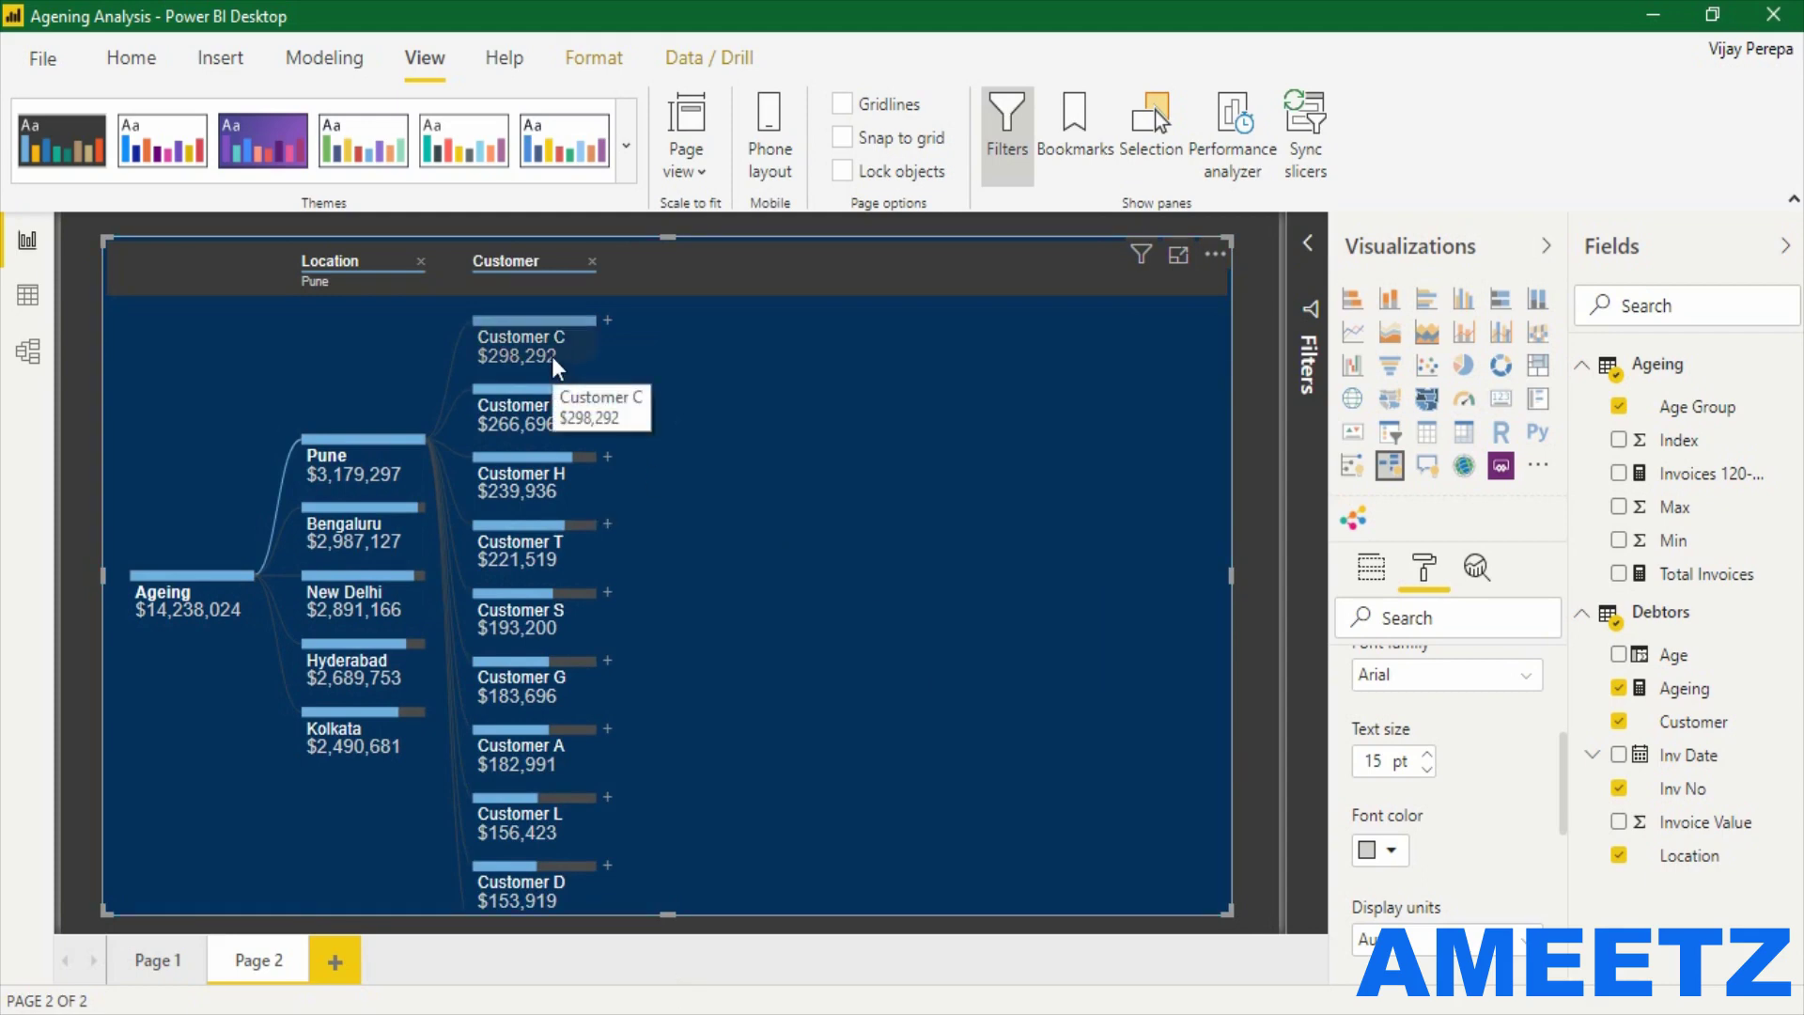
left_click(607, 320)
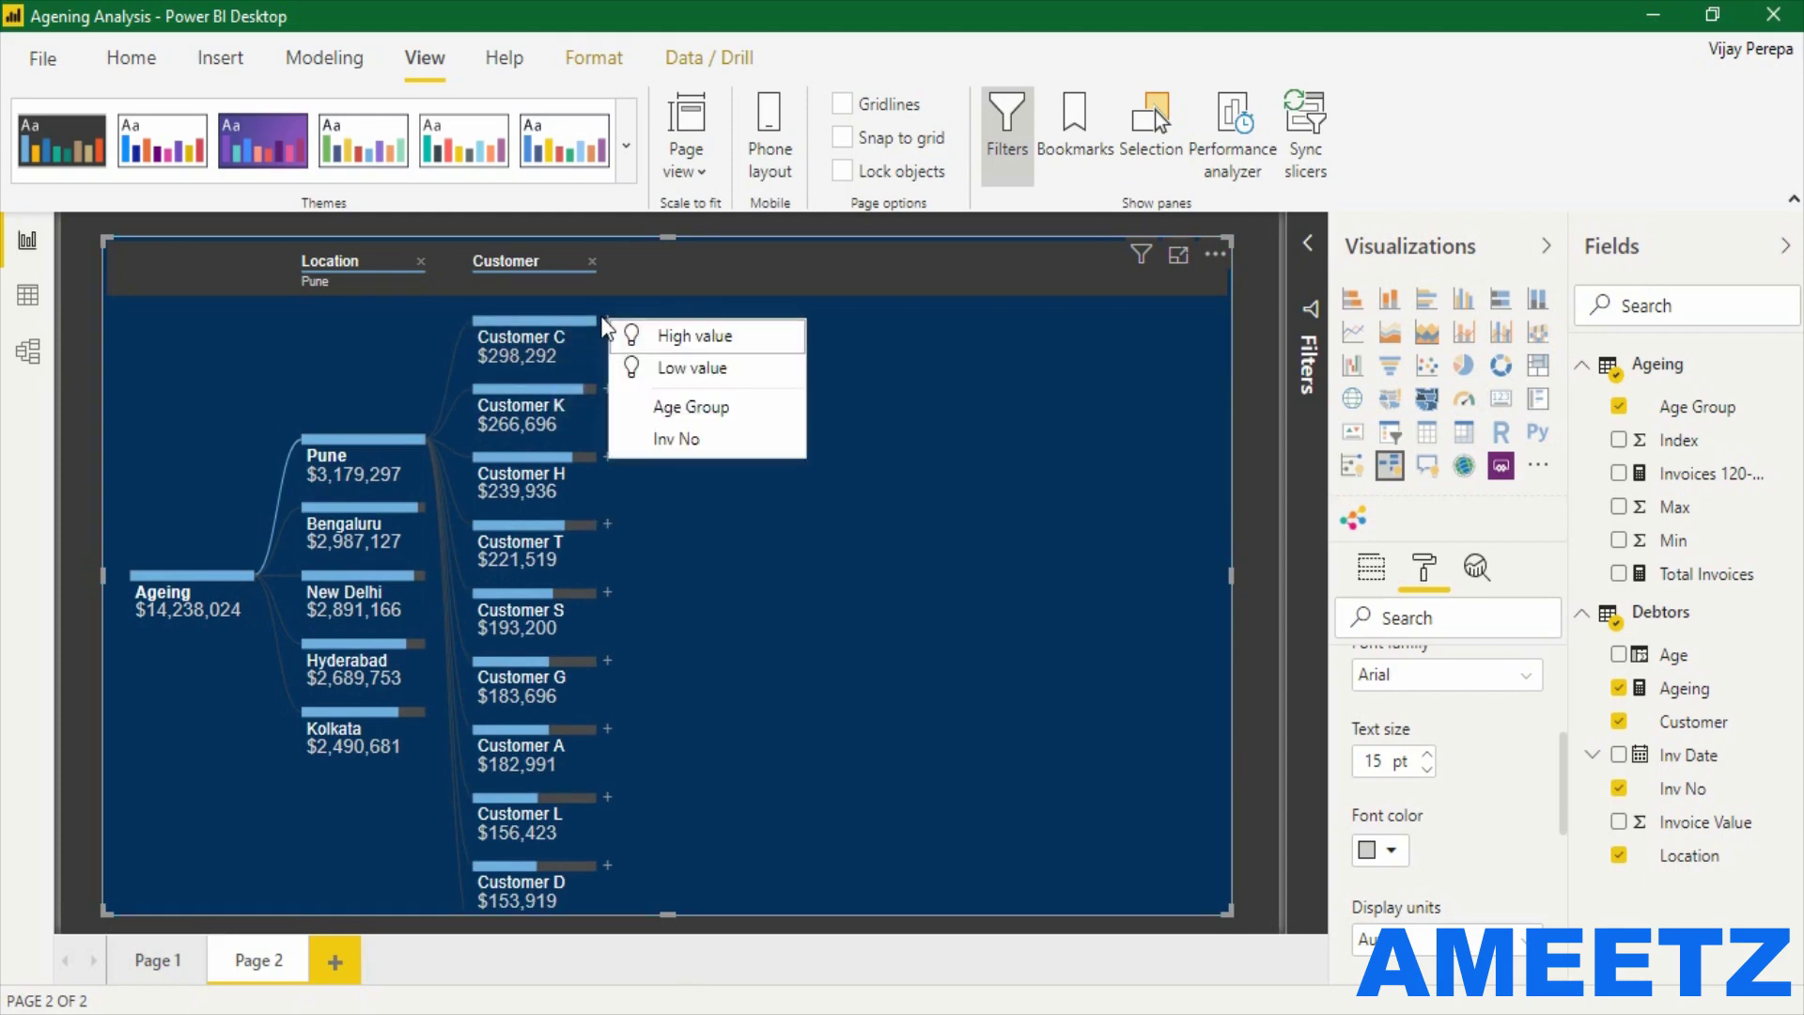
left_click(701, 412)
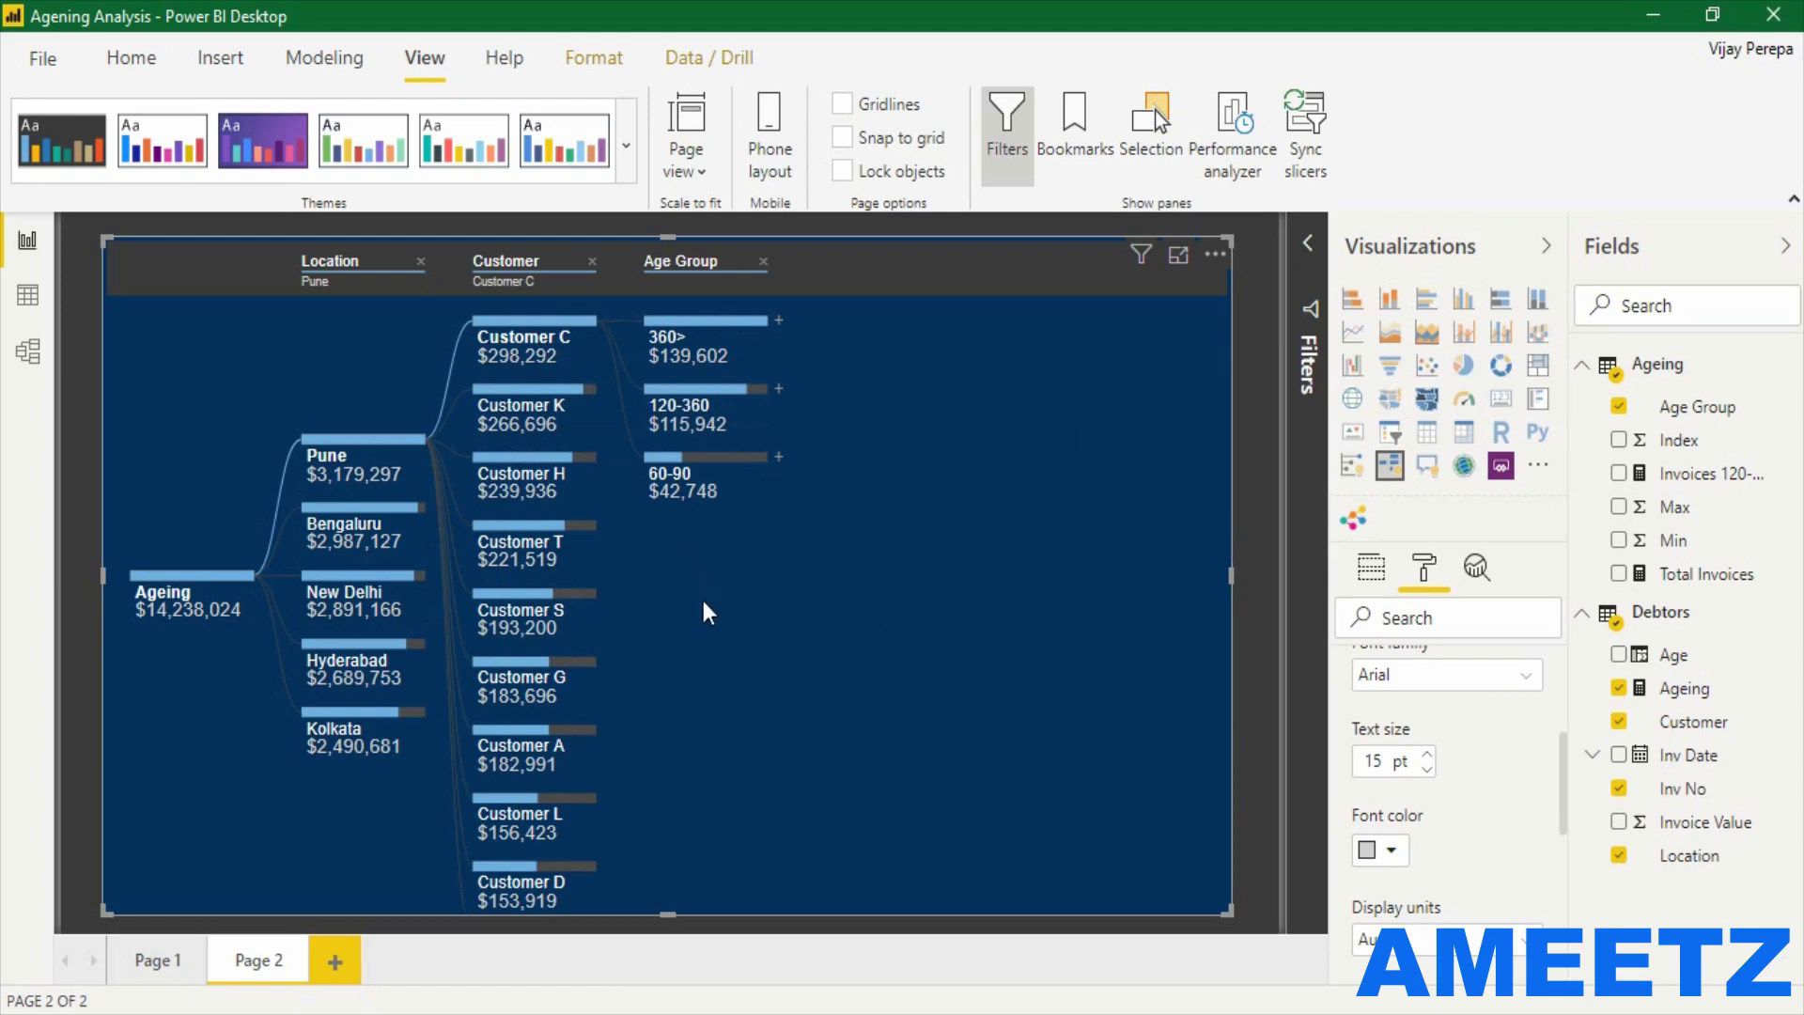
left_click(781, 320)
left_click(863, 405)
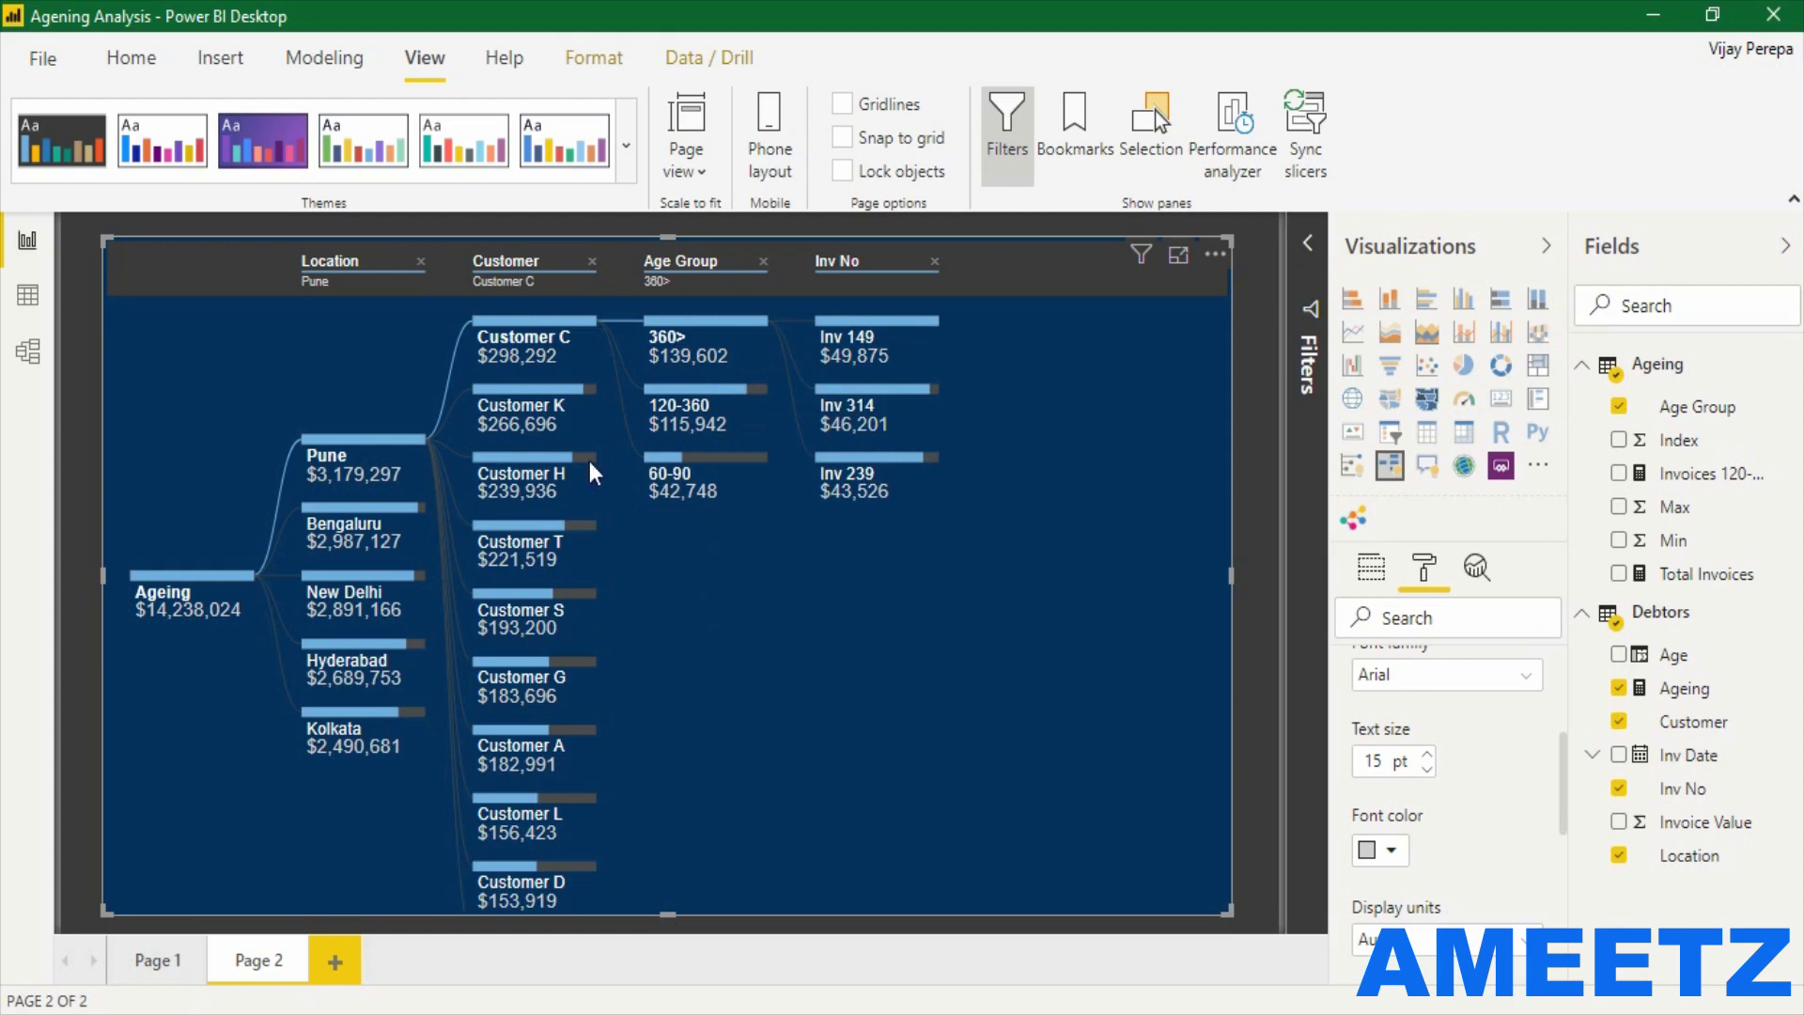
left_click(550, 421)
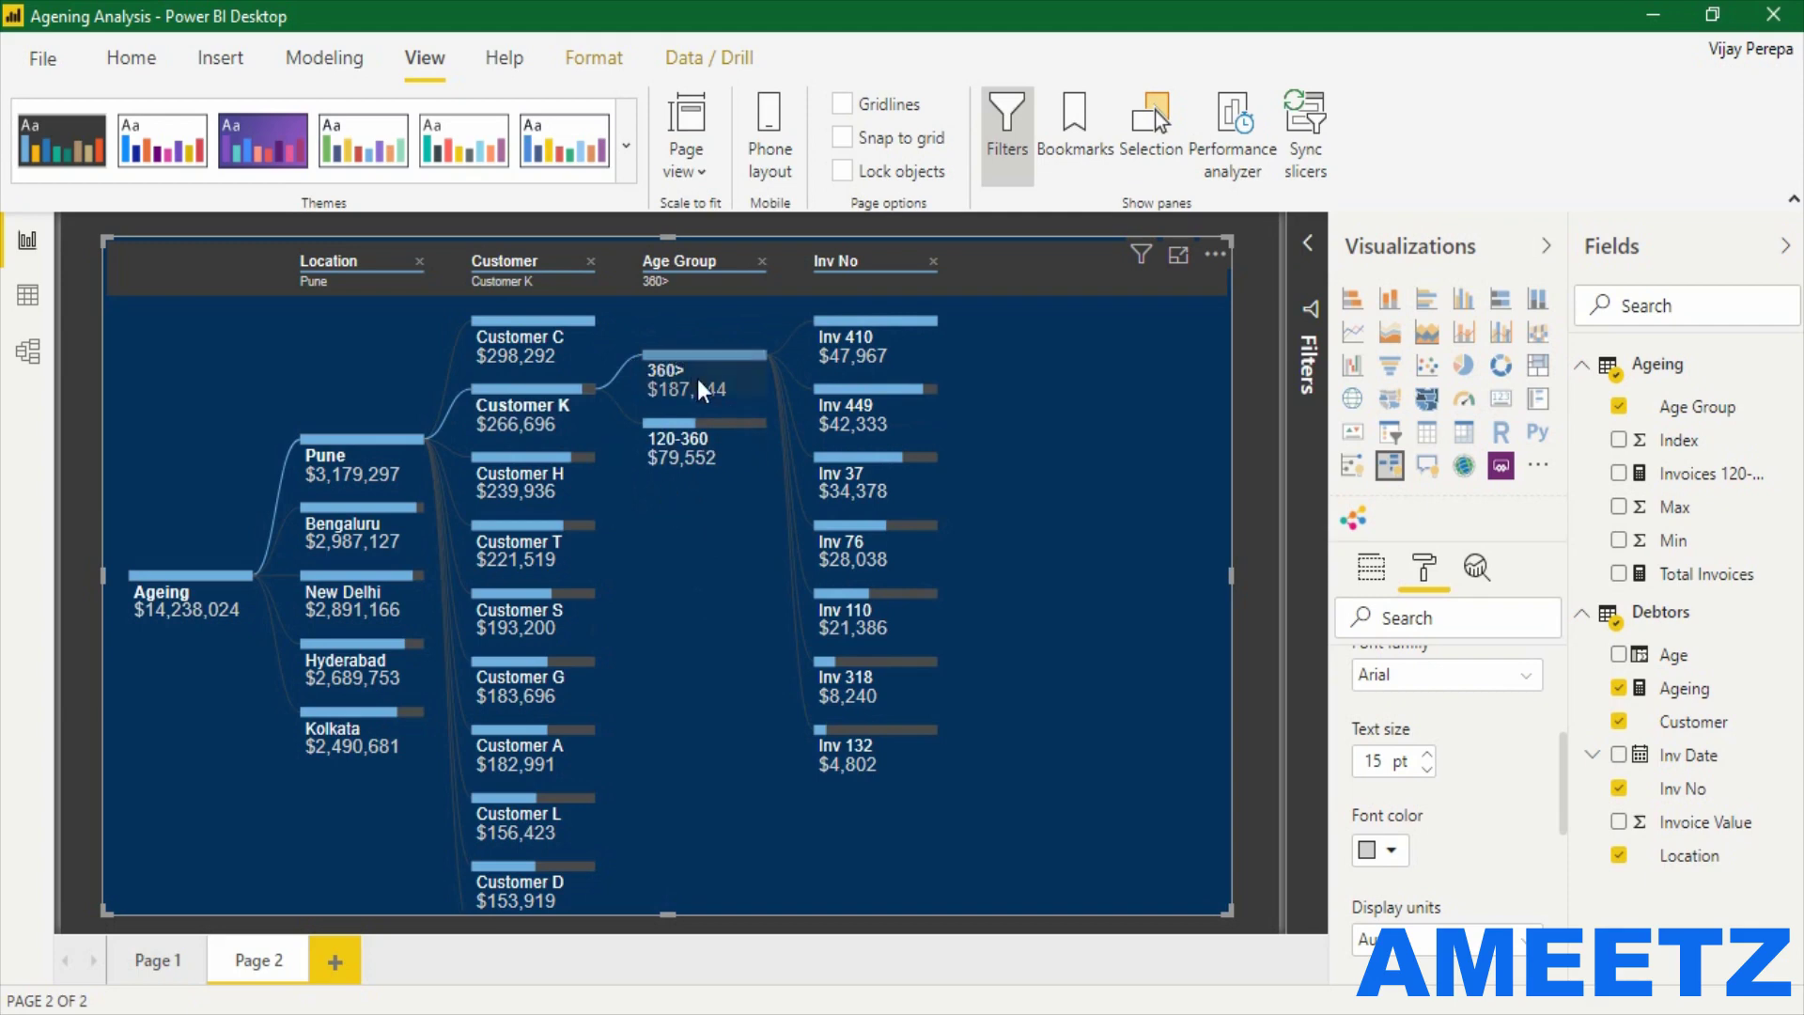
Re-expand the tree via Customer H, Customer T, Bengaluru, then New Delhi
left_click(506, 484)
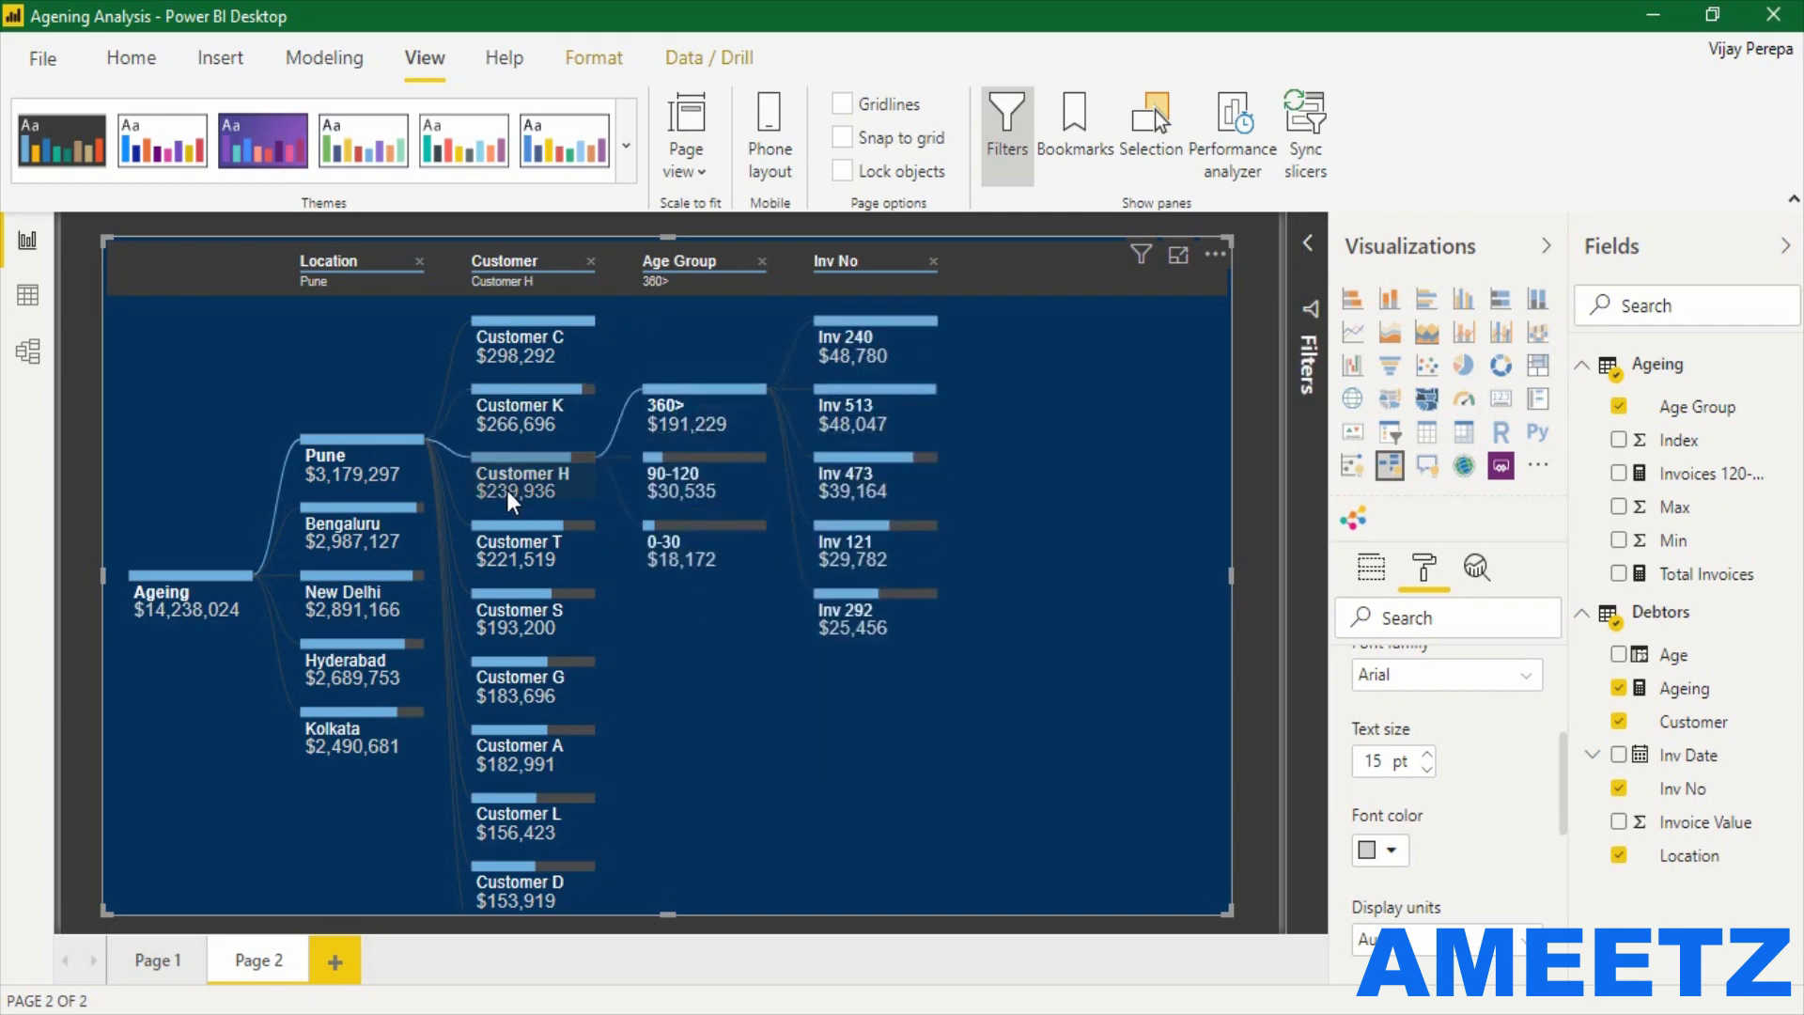
left_click(503, 550)
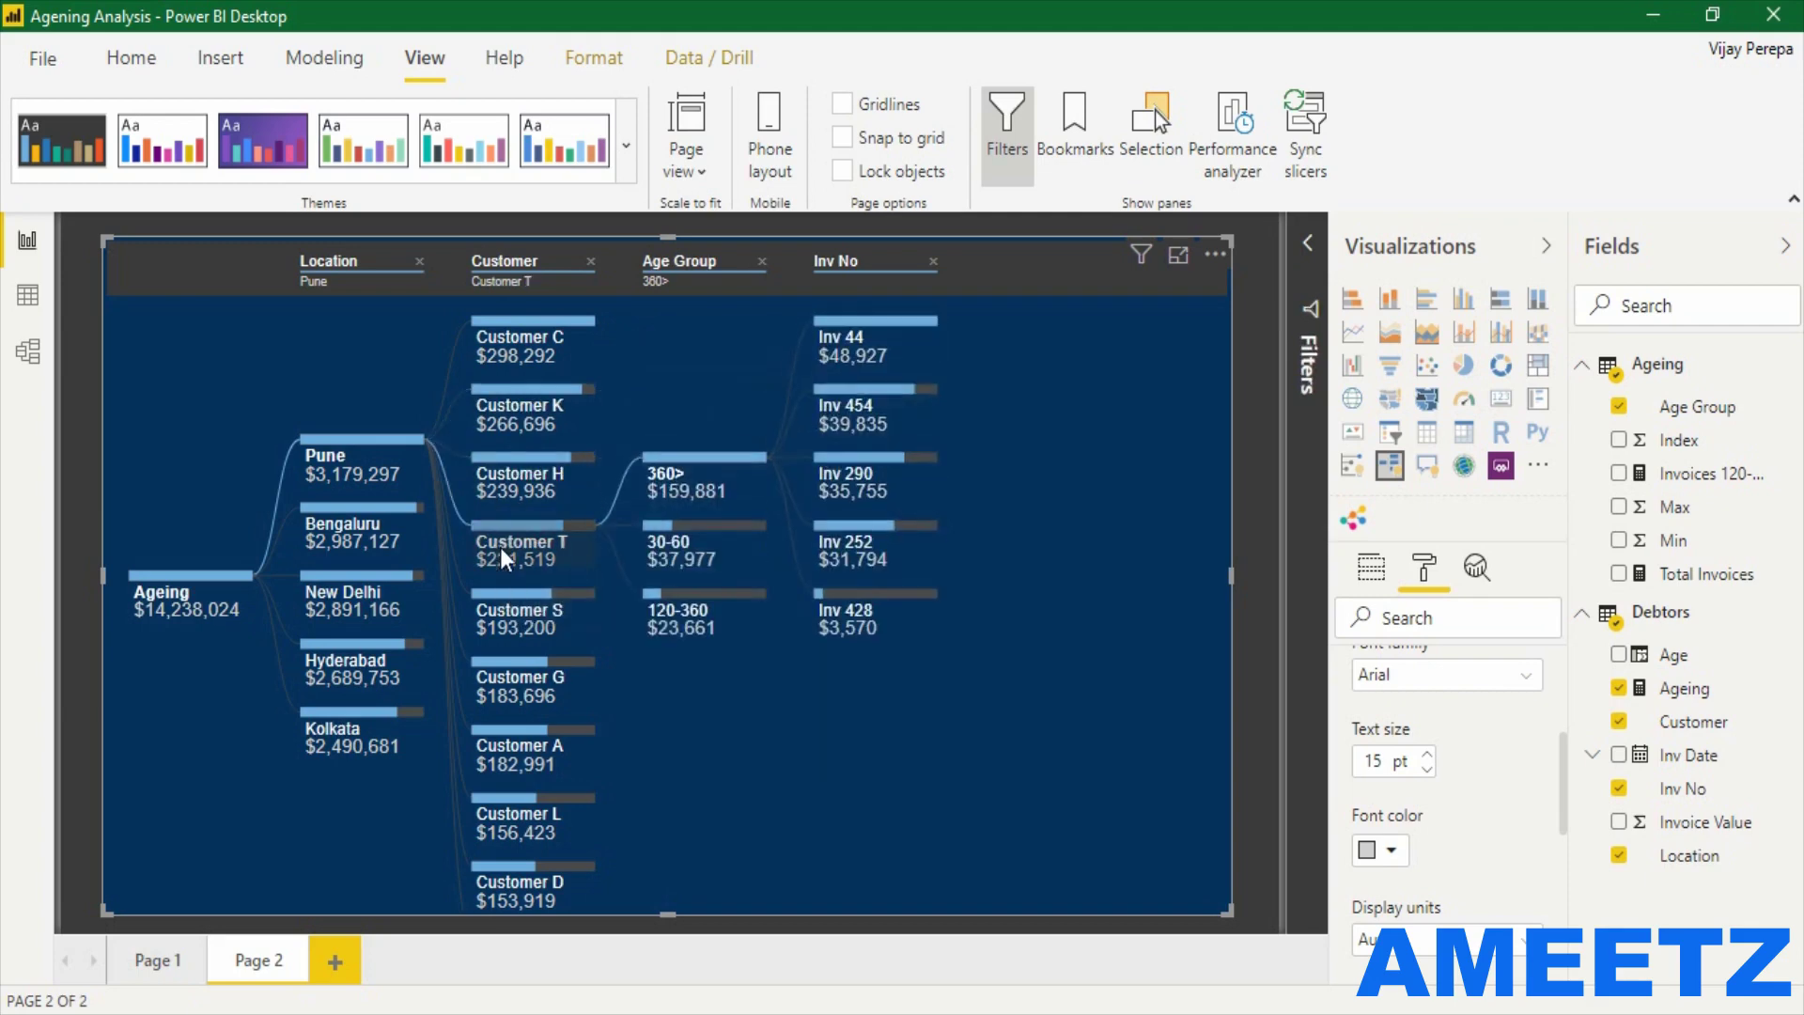
left_click(389, 523)
left_click(380, 585)
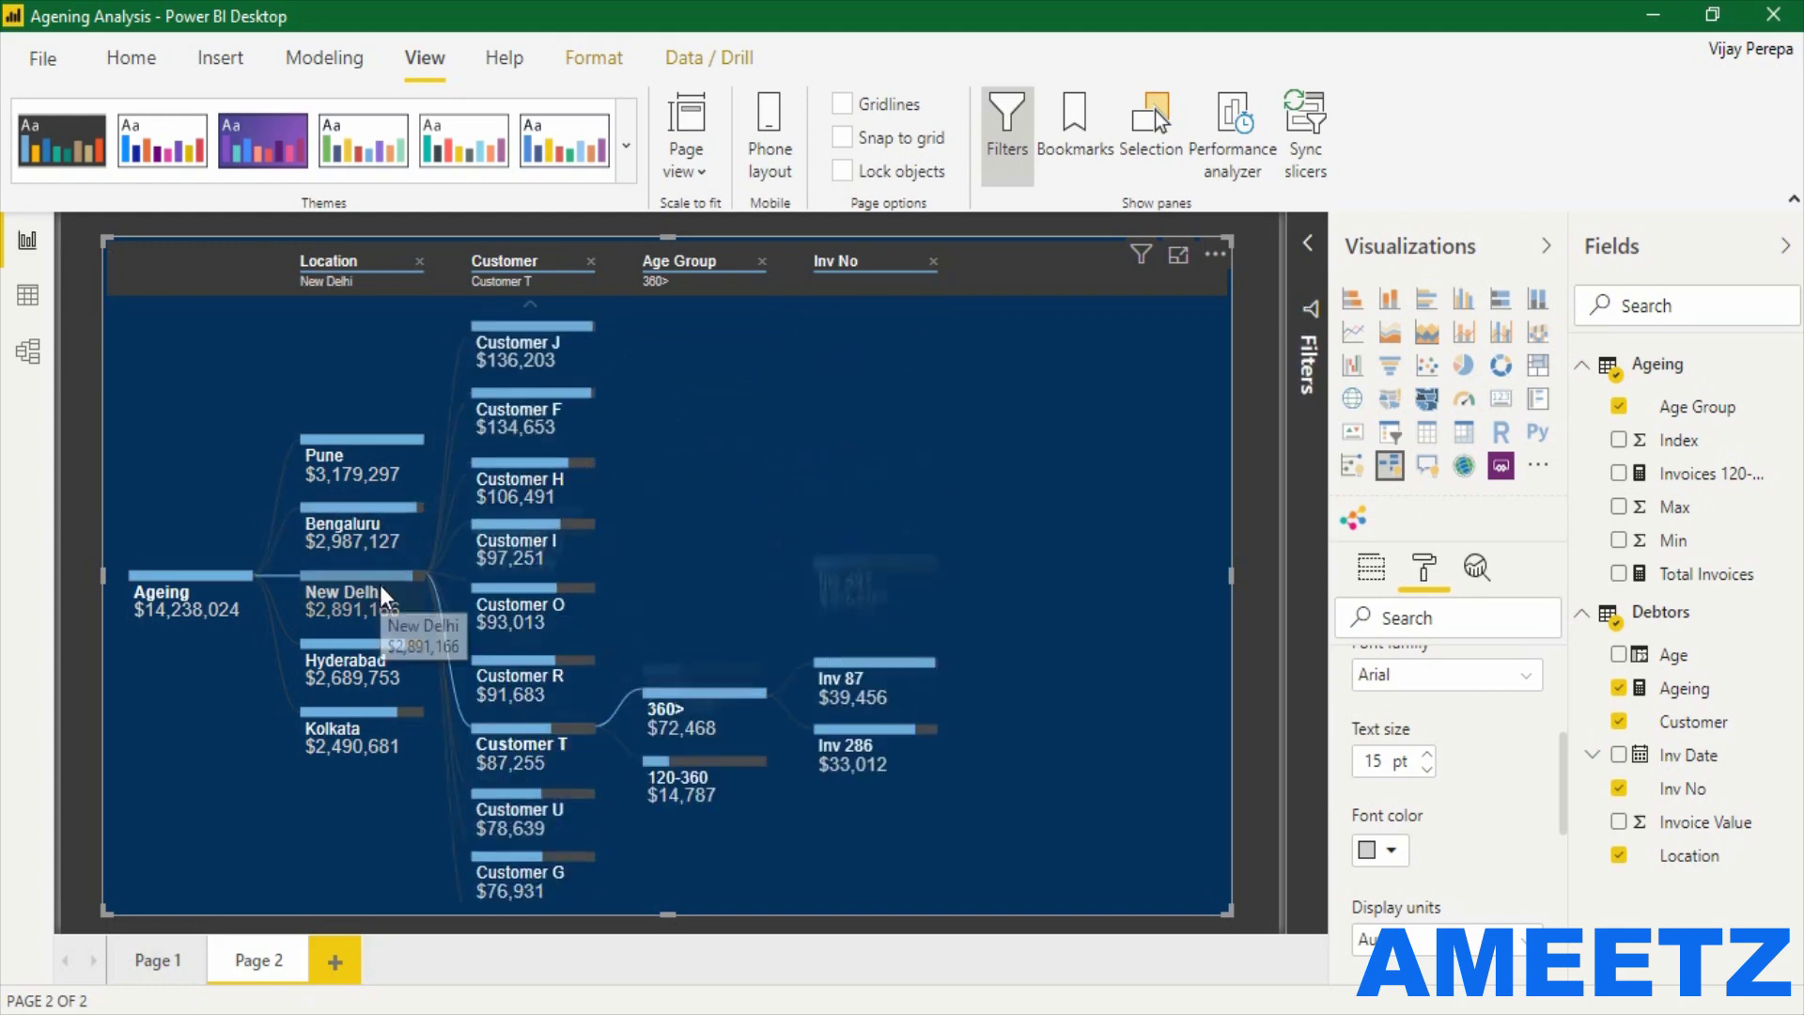